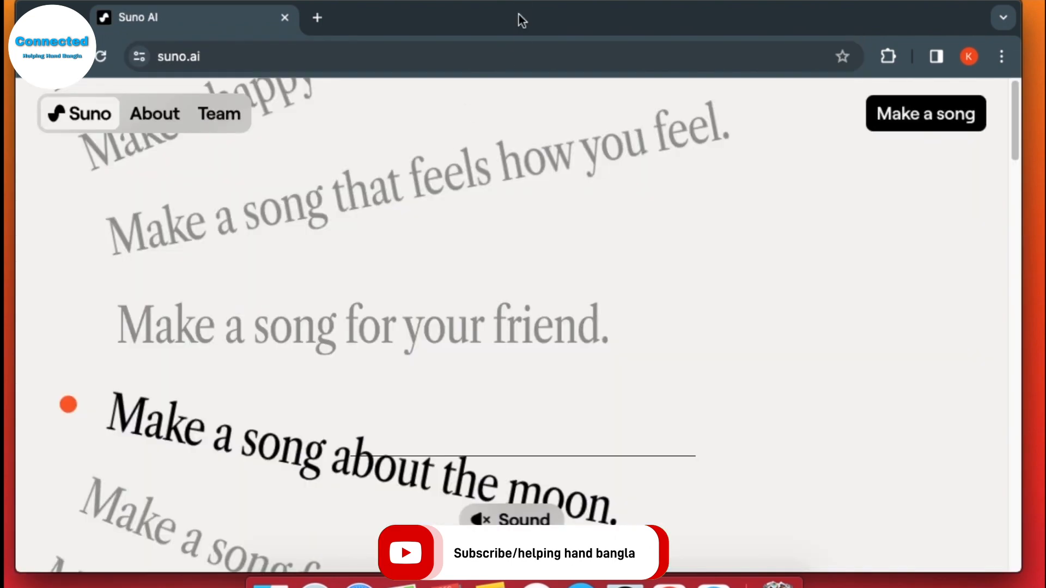
- Open the song-making app from the Suno homepage and sign up with an existing Google account
{"action": "double_click", "coordinate": [519, 14]}
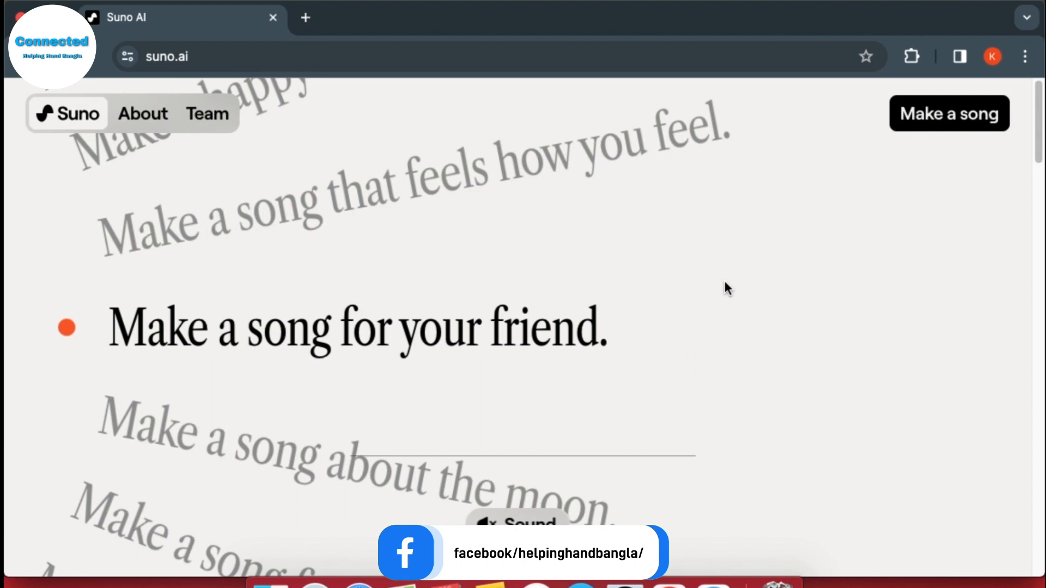
{"action": "scroll", "coordinate": [724, 287], "scroll_direction": "down", "scroll_amount": 10}
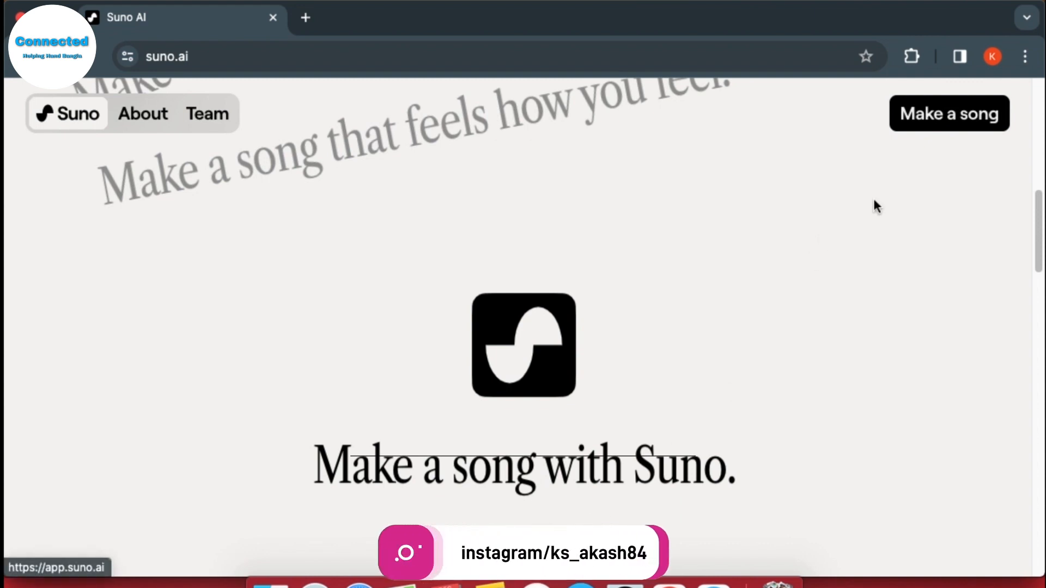
{"action": "left_click", "coordinate": [979, 123]}
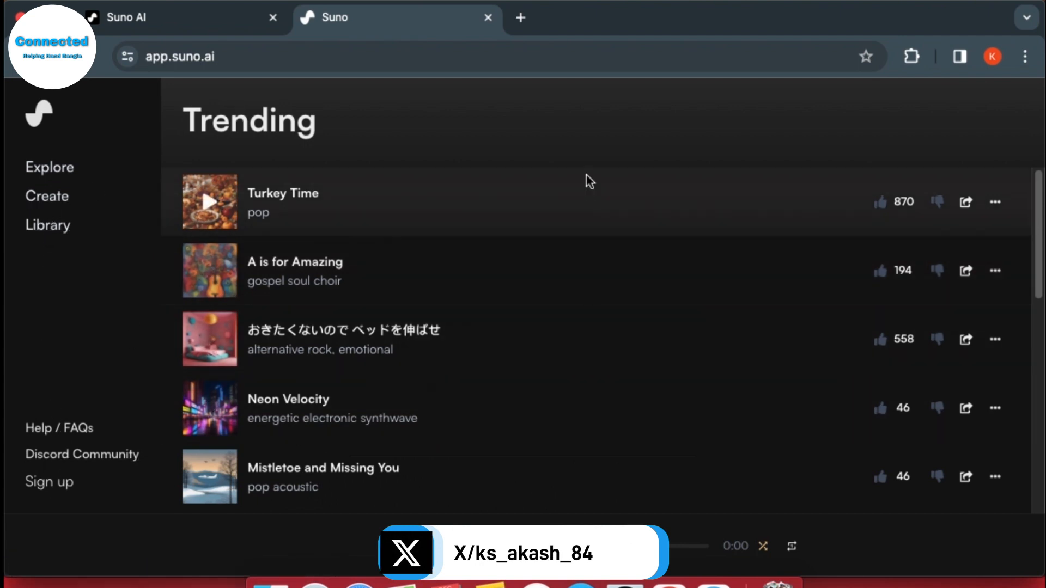
{"action": "left_click", "coordinate": [30, 195]}
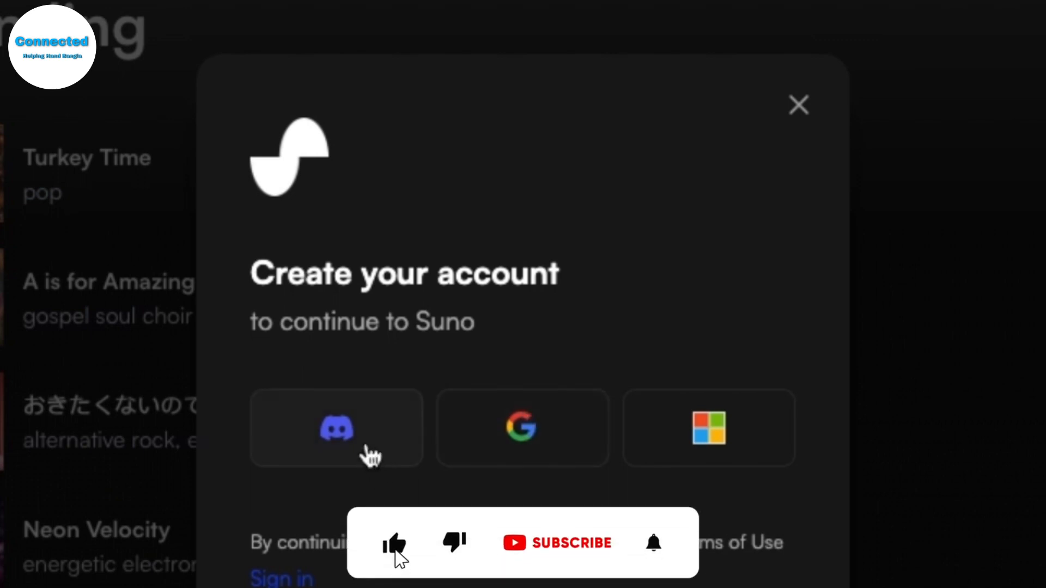
{"action": "left_click", "coordinate": [563, 452]}
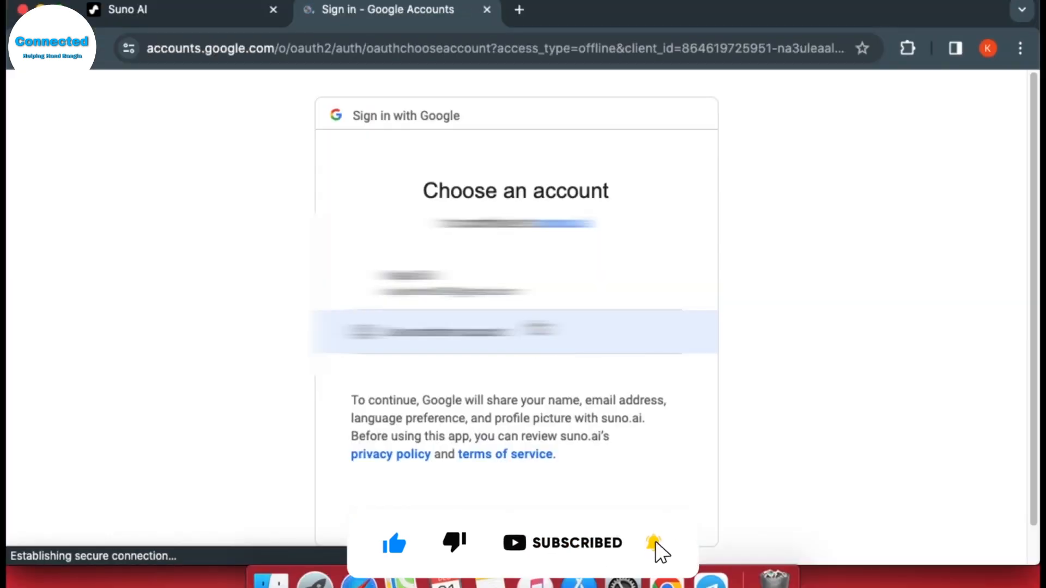
{"action": "left_click", "coordinate": [414, 282]}
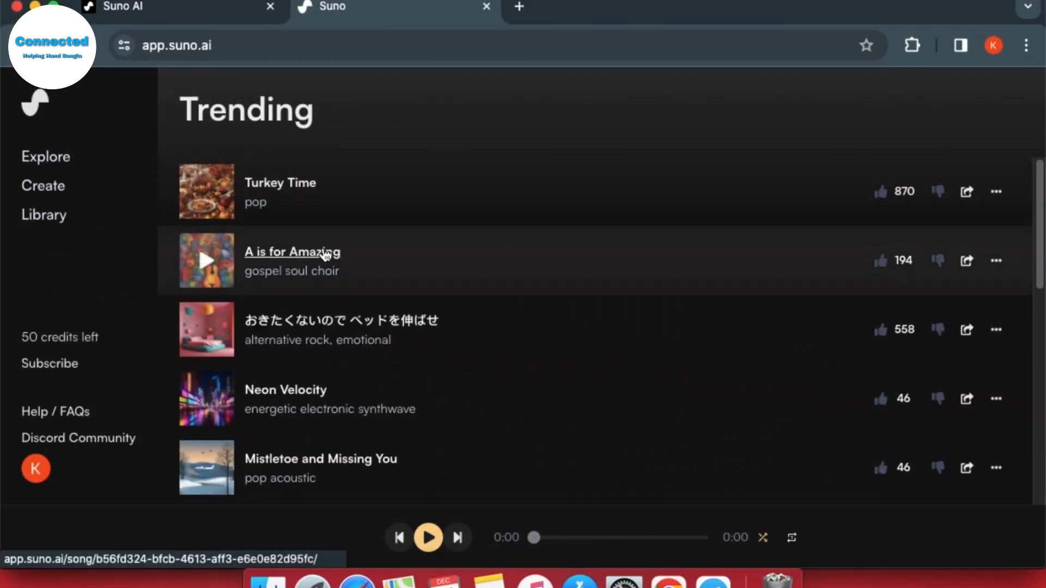
- Look through the Trending songs, the song creation page and the Library
{"action": "scroll", "coordinate": [287, 303], "scroll_direction": "down", "scroll_amount": 1}
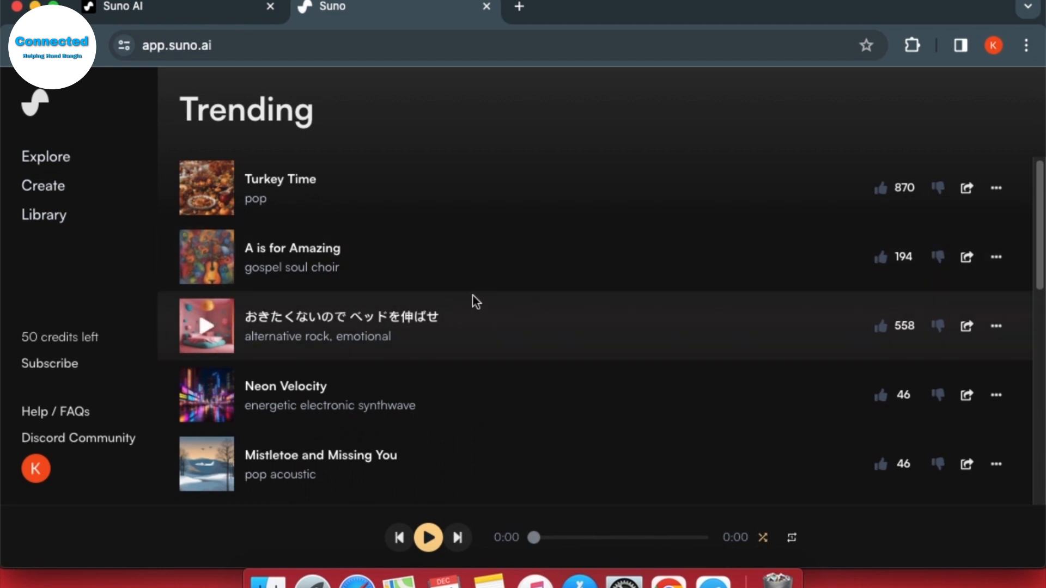
{"action": "left_click", "coordinate": [43, 186]}
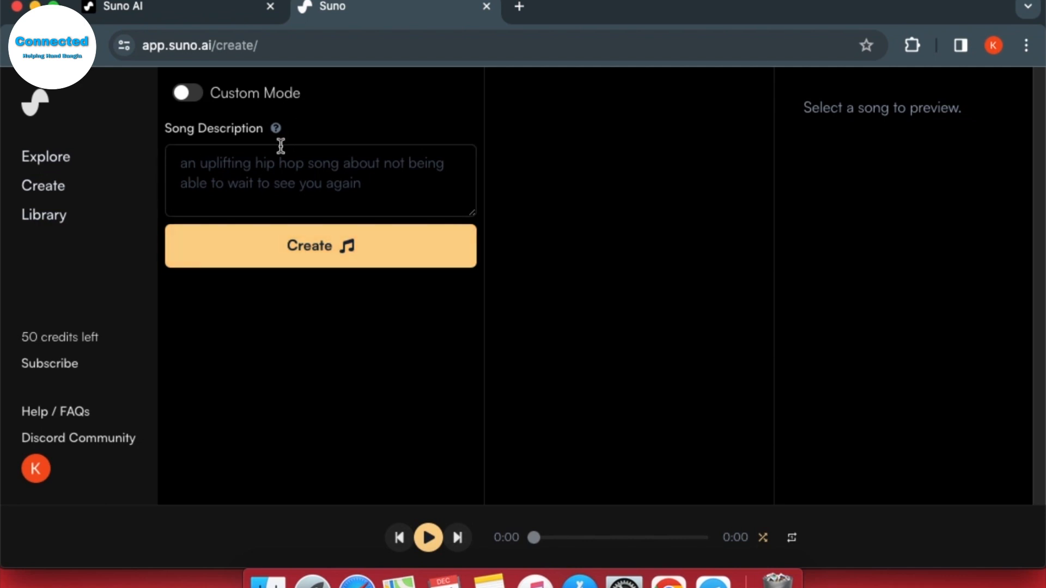
{"action": "left_click", "coordinate": [44, 215]}
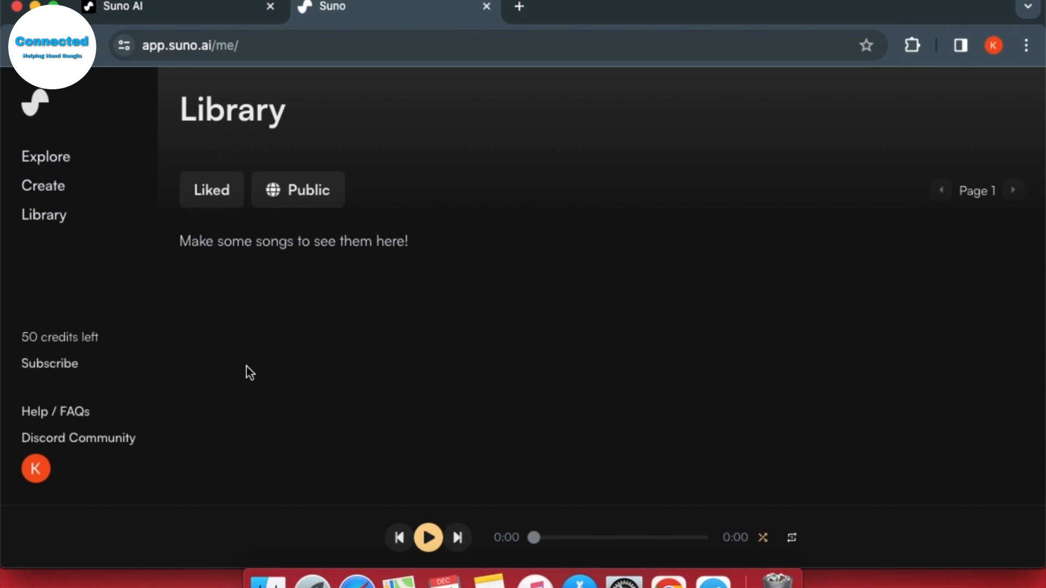
- Open the subscription page and compare the prices and features of the Basic, Pro and Premier plans
{"action": "left_click", "coordinate": [34, 364]}
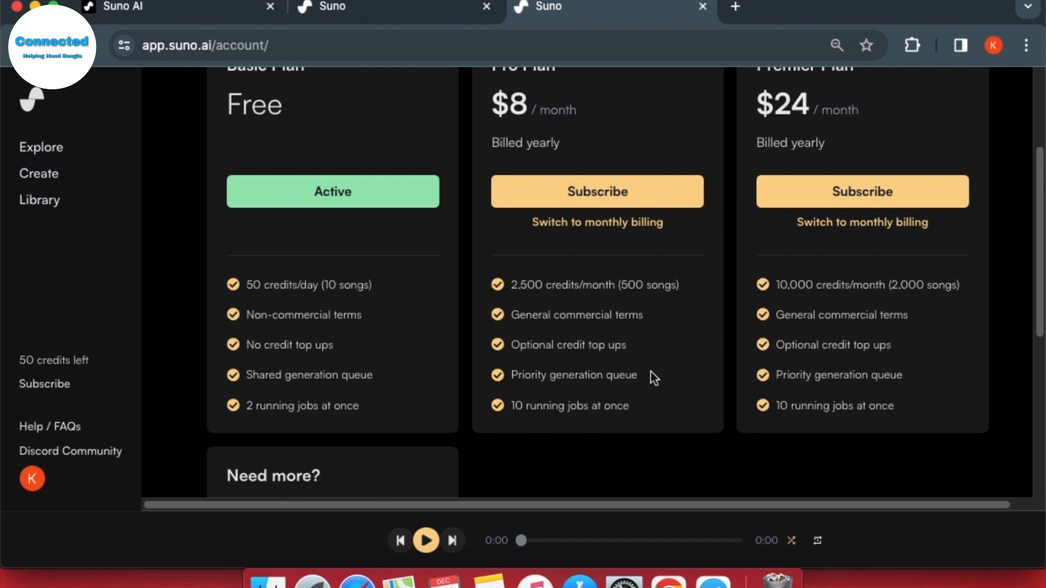
{"action": "scroll", "coordinate": [619, 361], "scroll_direction": "up", "scroll_amount": 3}
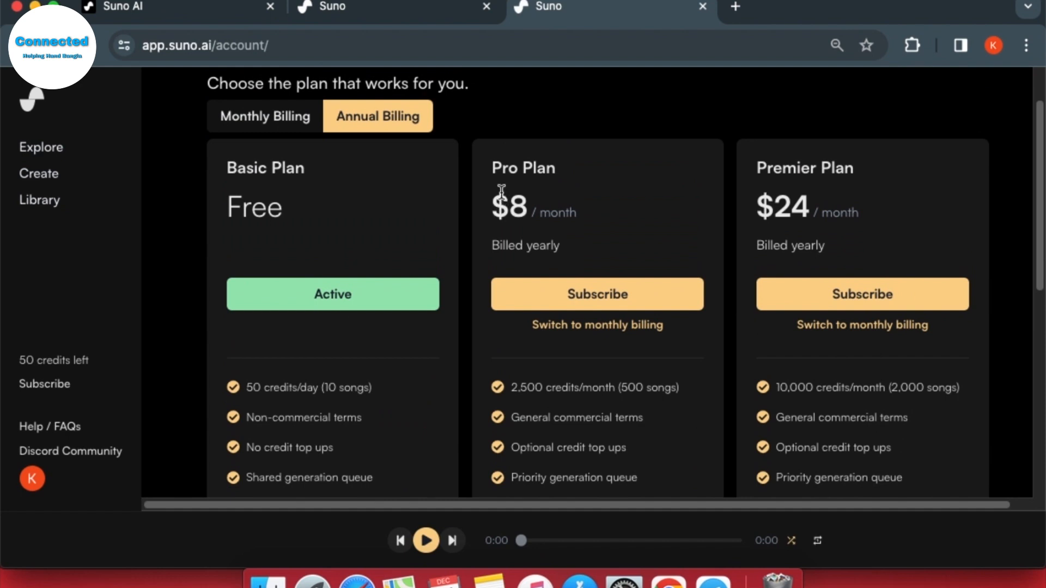
{"action": "scroll", "coordinate": [528, 289], "scroll_direction": "down", "scroll_amount": 2}
{"action": "scroll", "coordinate": [555, 316], "scroll_direction": "up", "scroll_amount": 3}
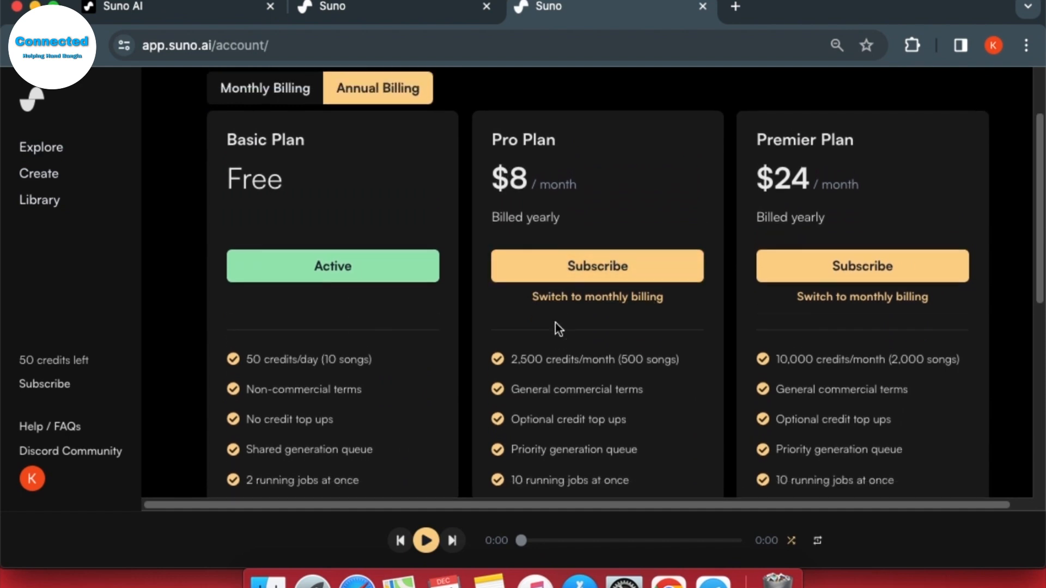
{"action": "scroll", "coordinate": [676, 232], "scroll_direction": "down", "scroll_amount": 5}
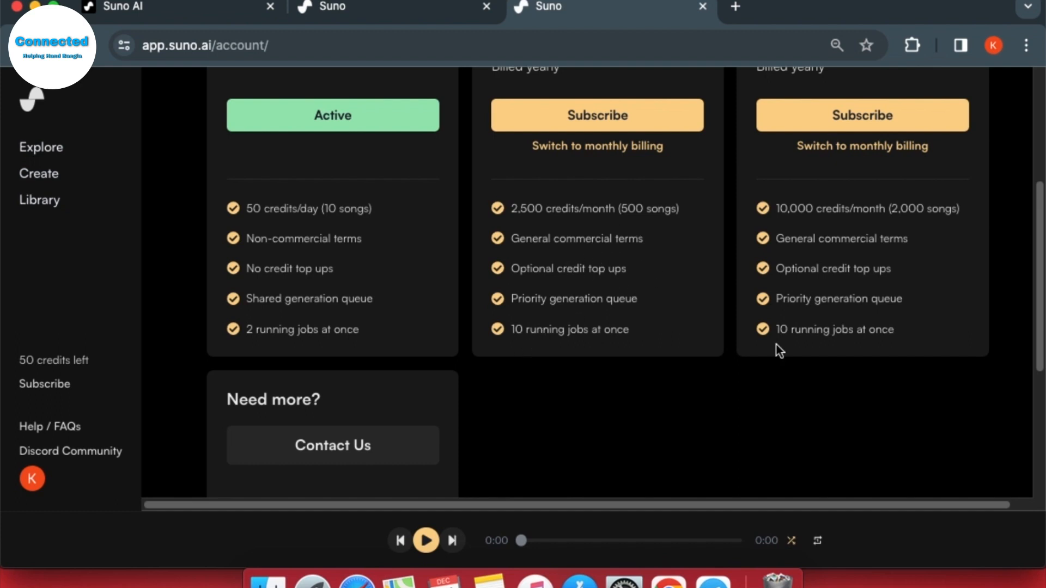
{"action": "scroll", "coordinate": [871, 296], "scroll_direction": "up", "scroll_amount": 3}
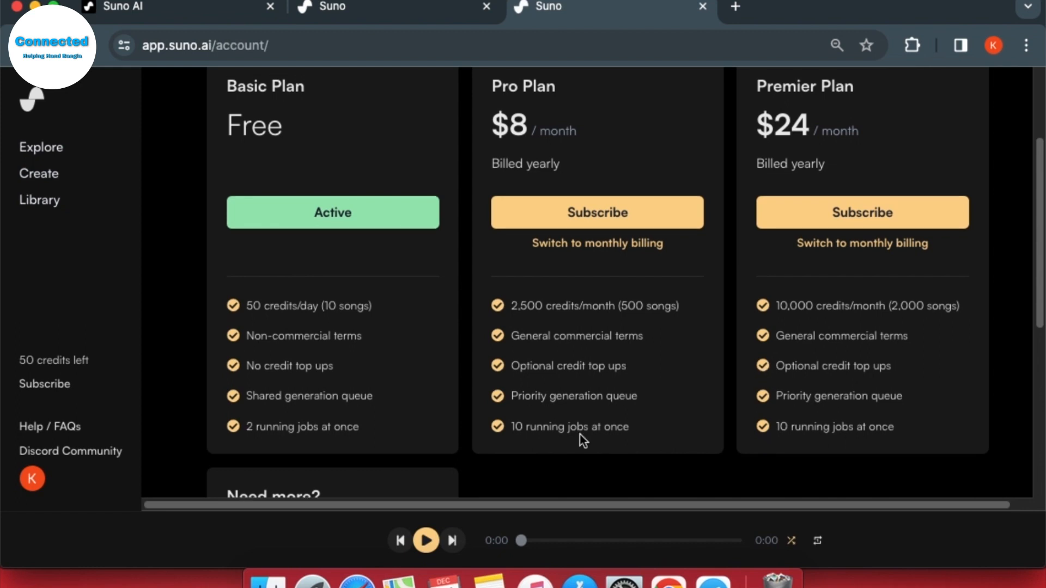
{"action": "scroll", "coordinate": [158, 396], "scroll_direction": "up", "scroll_amount": 1}
{"action": "scroll", "coordinate": [158, 397], "scroll_direction": "up", "scroll_amount": 3}
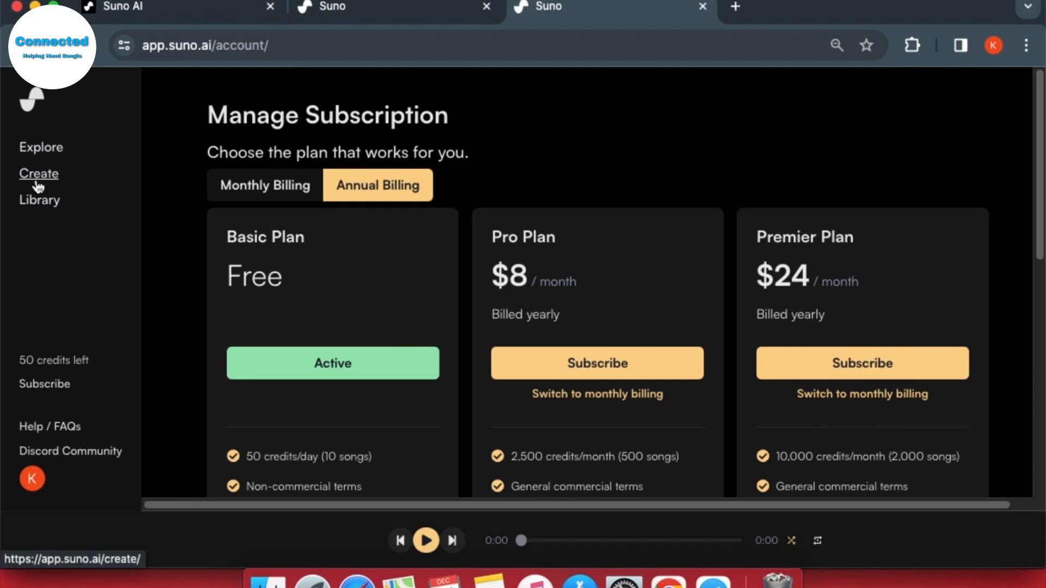
- Open the song creation page and switch Custom Mode on to view its lyrics and style options, then back off
{"action": "left_click", "coordinate": [38, 175]}
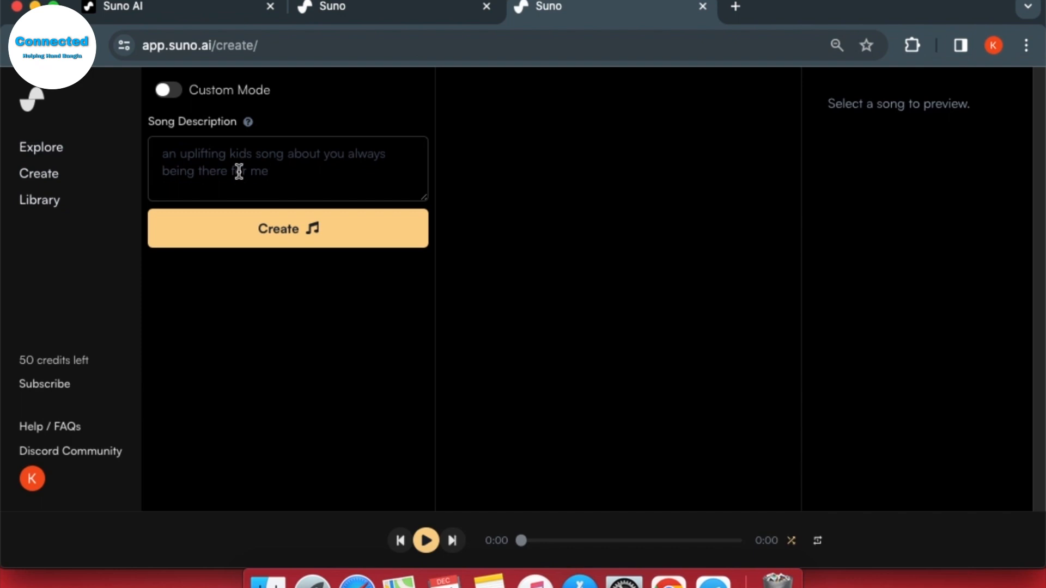
{"action": "left_click", "coordinate": [239, 172]}
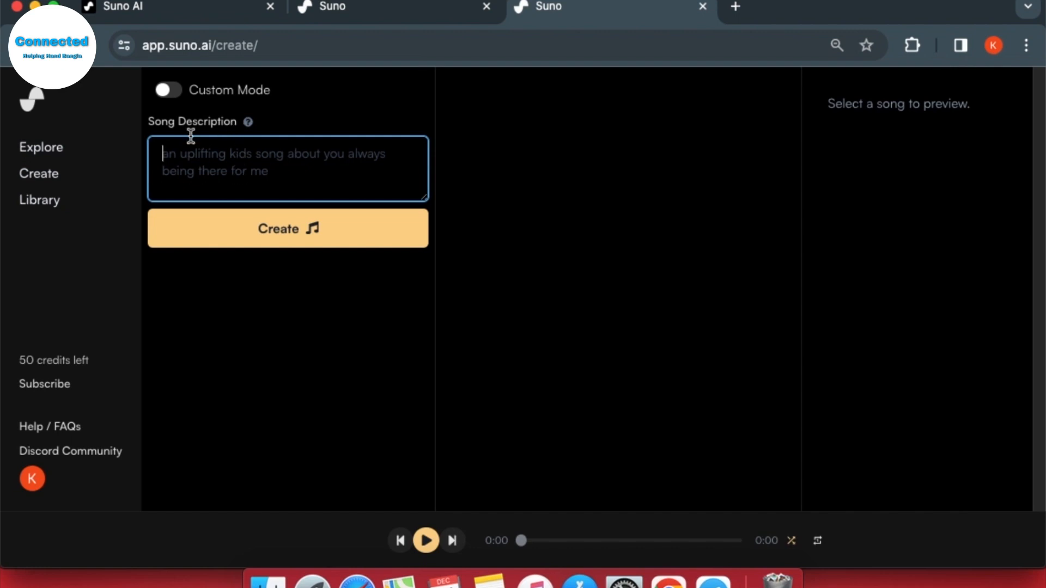
{"action": "left_click", "coordinate": [172, 93]}
{"action": "left_click", "coordinate": [172, 92]}
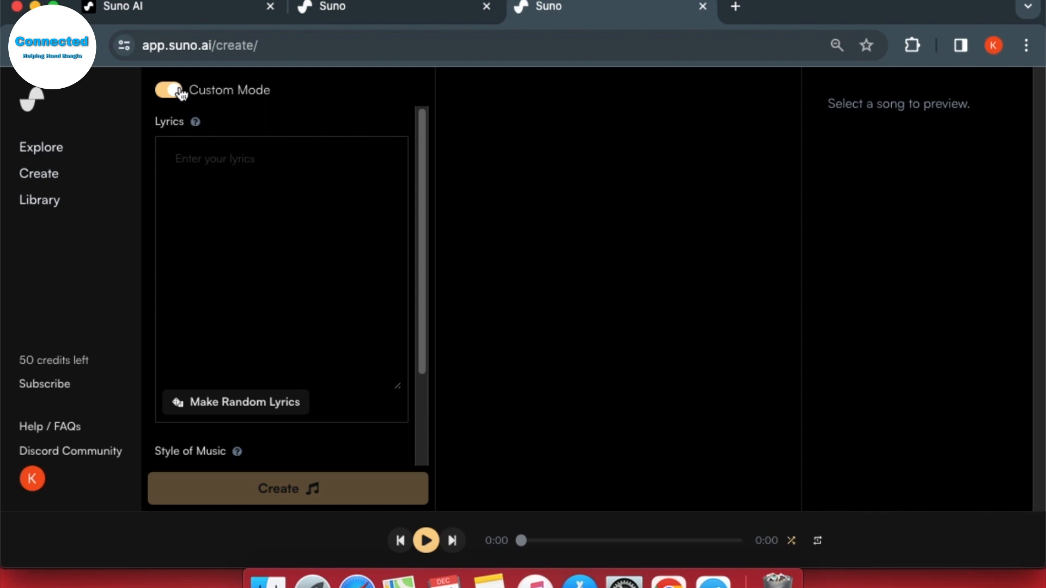
{"action": "left_click", "coordinate": [182, 93]}
- Generate songs from the description "give a bengali romantic song, pop"
{"action": "left_click", "coordinate": [228, 156]}
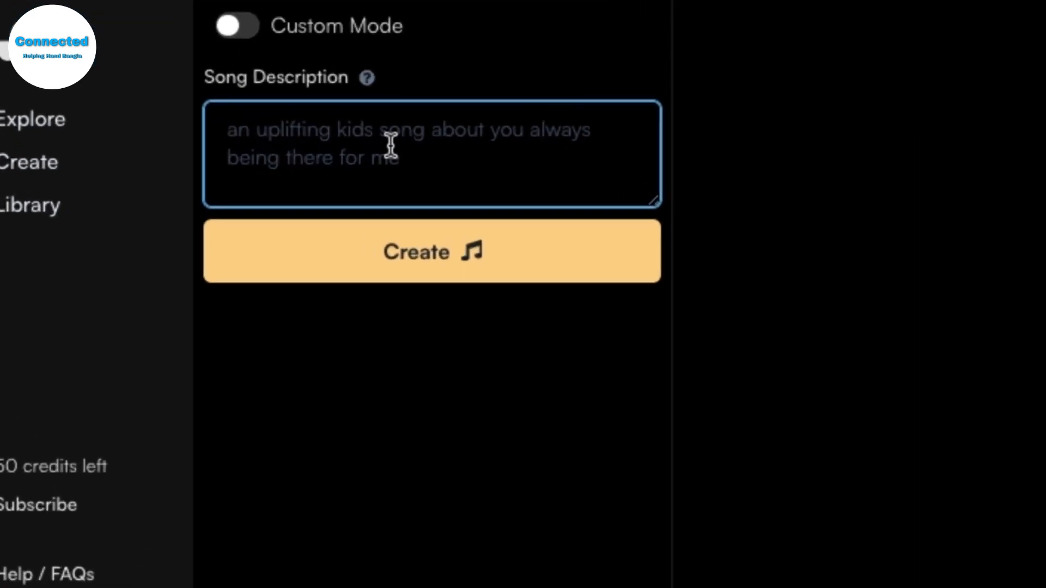
{"action": "type", "text": "give a bengali"}
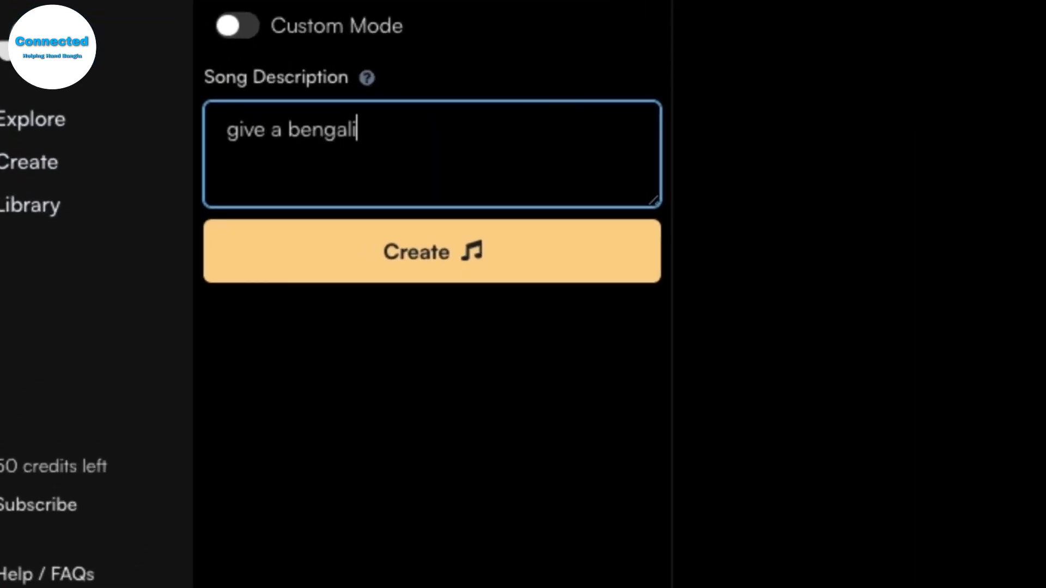
{"action": "type", "text": " romantic song. "}
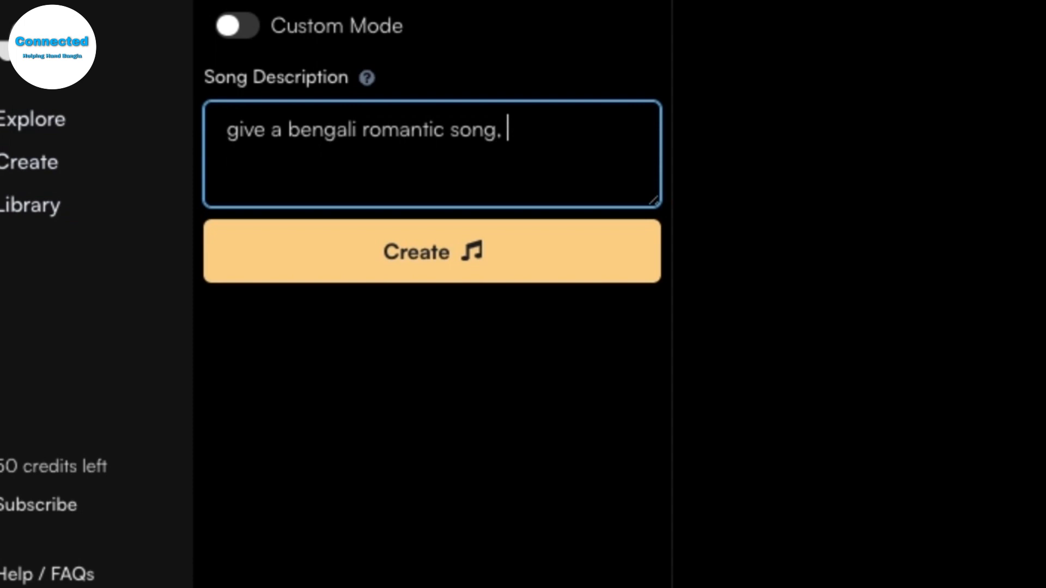
{"action": "type", "text": "pop"}
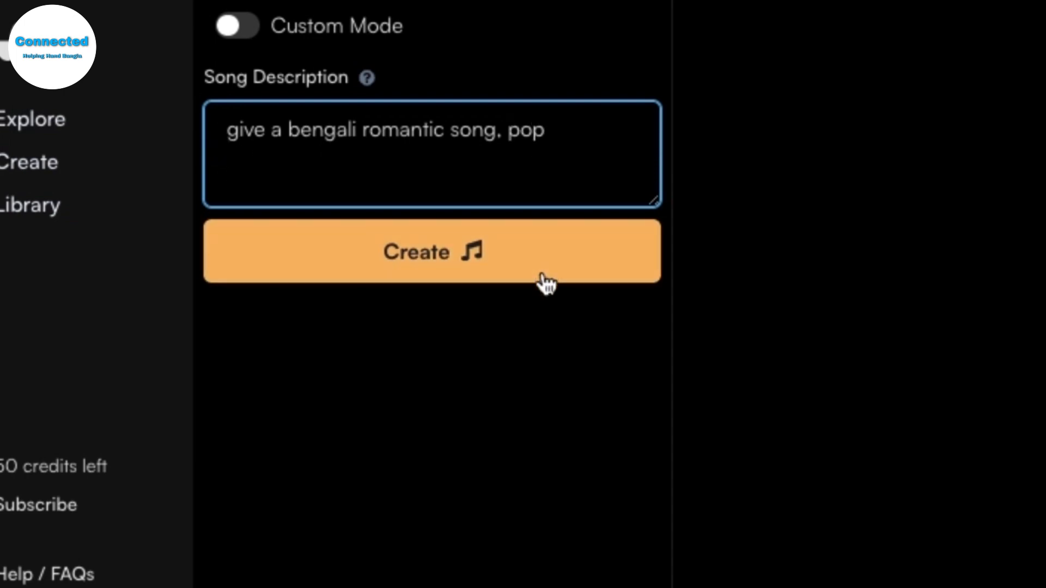
{"action": "left_click", "coordinate": [504, 267]}
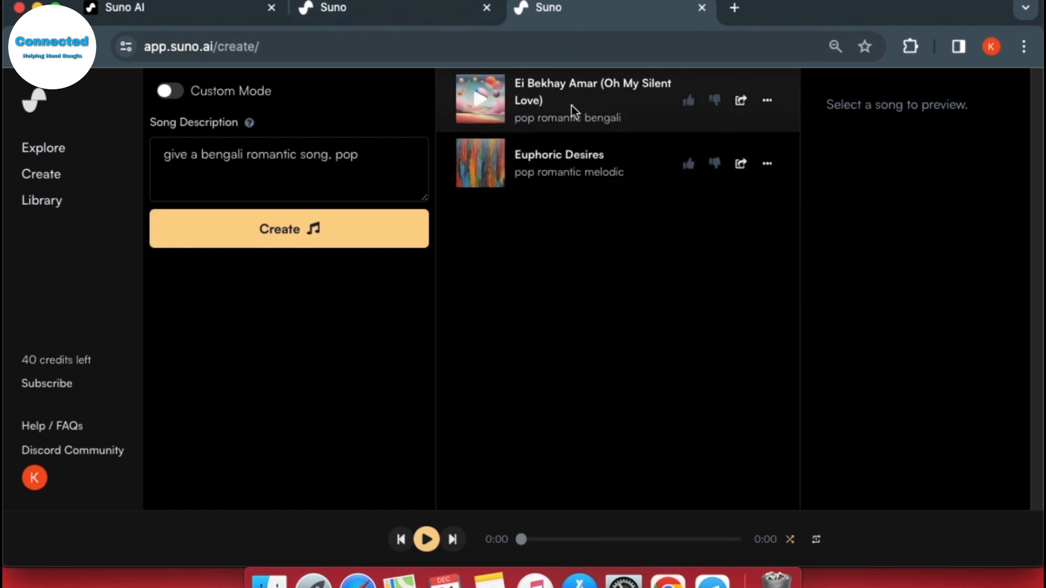
- Open the generated song "Ei Bekhay Amar (Oh My Silent Love)", listen to part of it, pause it and read its lyrics
{"action": "left_click", "coordinate": [564, 90]}
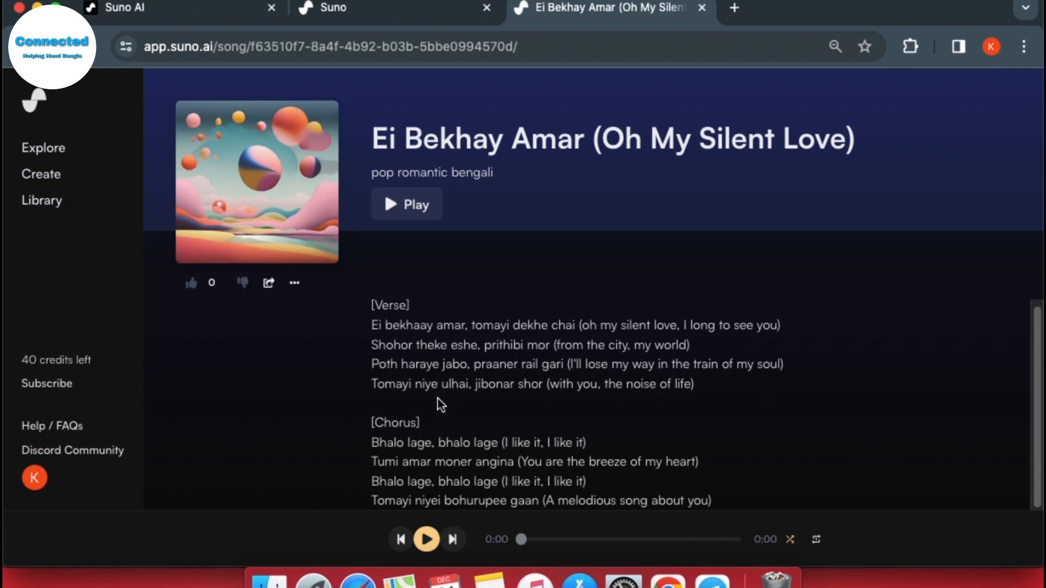
{"action": "left_click", "coordinate": [435, 205]}
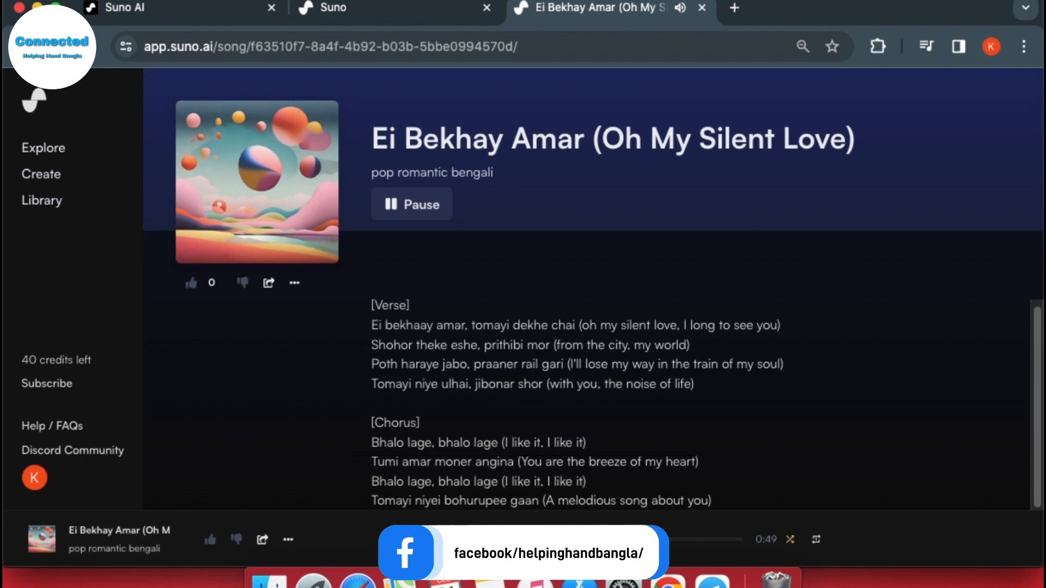
{"action": "key", "text": "space"}
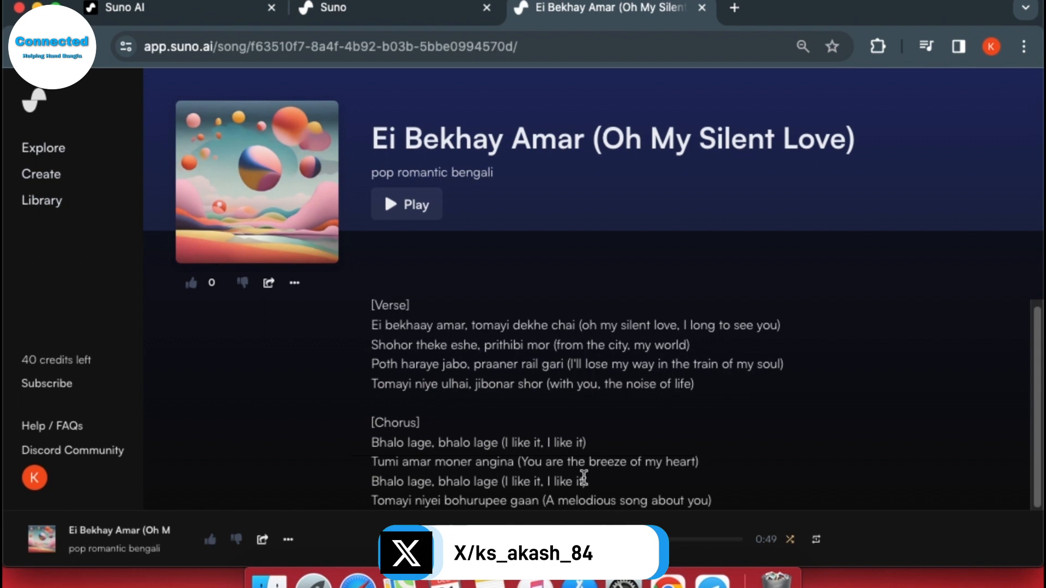
{"action": "scroll", "coordinate": [550, 455], "scroll_direction": "up", "scroll_amount": 1}
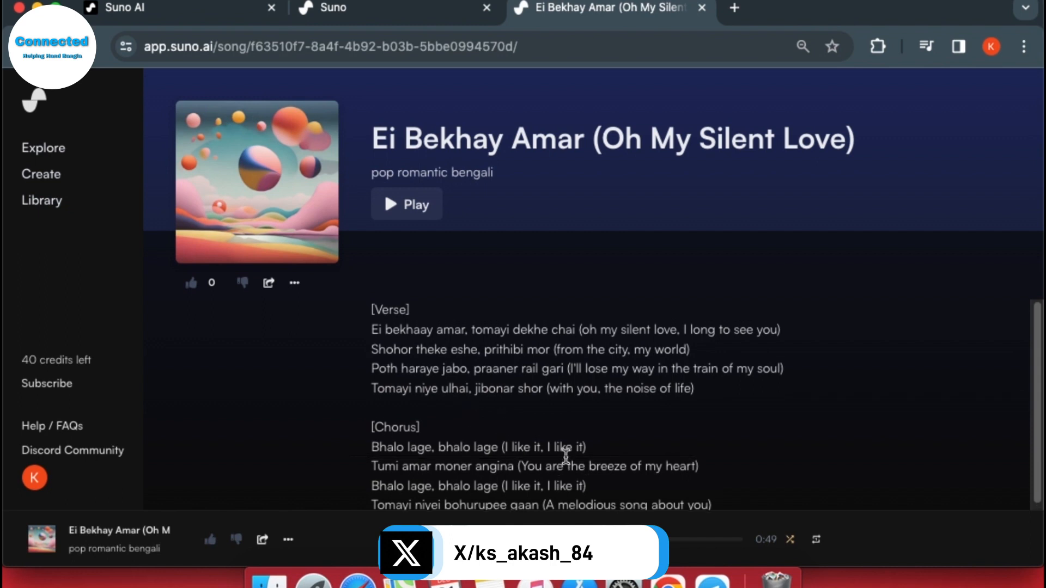
{"action": "scroll", "coordinate": [566, 454], "scroll_direction": "down", "scroll_amount": 1}
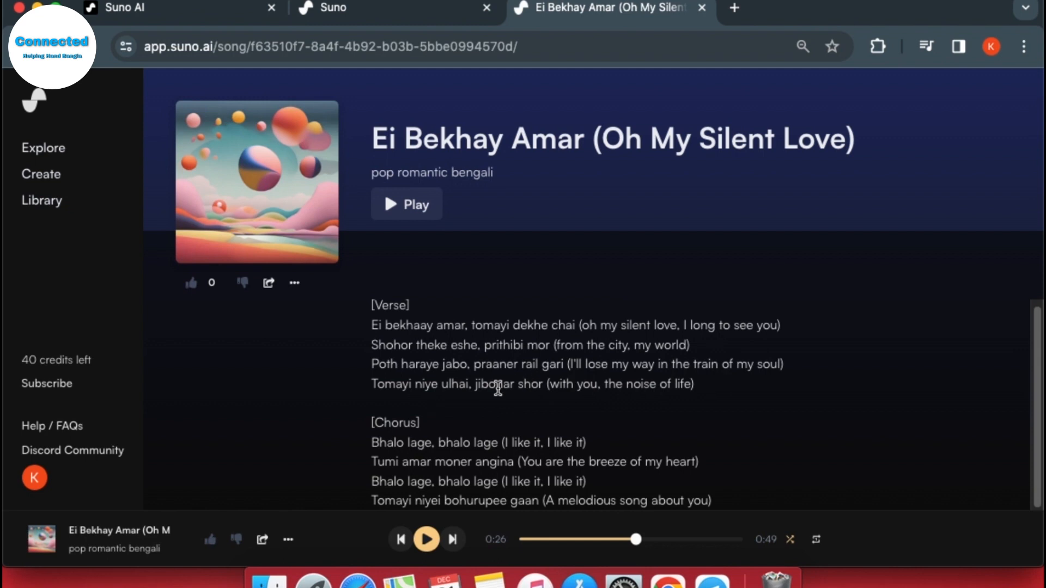
{"action": "scroll", "coordinate": [506, 382], "scroll_direction": "up", "scroll_amount": 1}
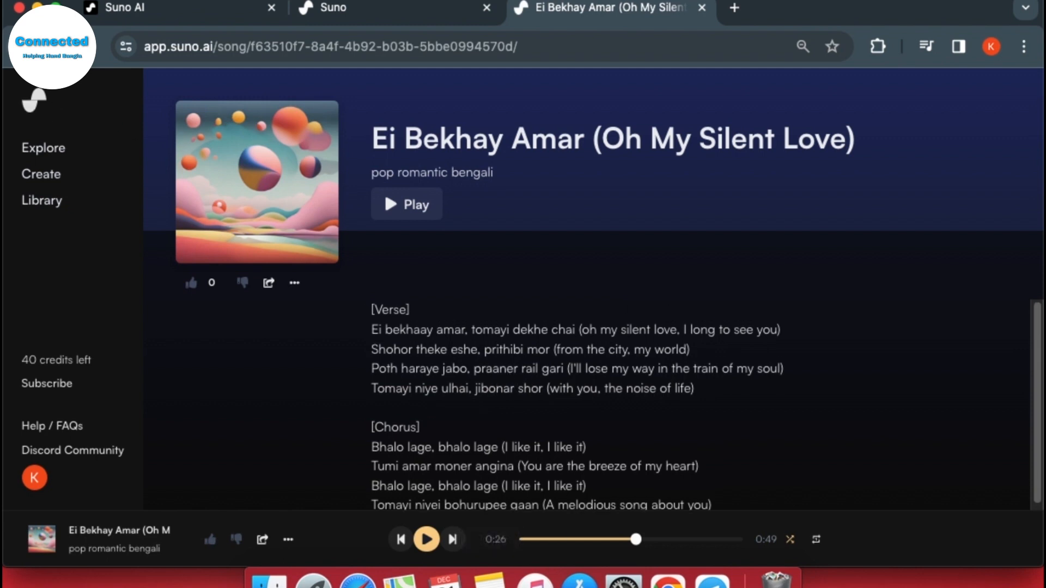
- Return to the creation page, listen to part of "Euphoric Desires" while reading its lyrics, and pause it
{"action": "left_click", "coordinate": [23, 46]}
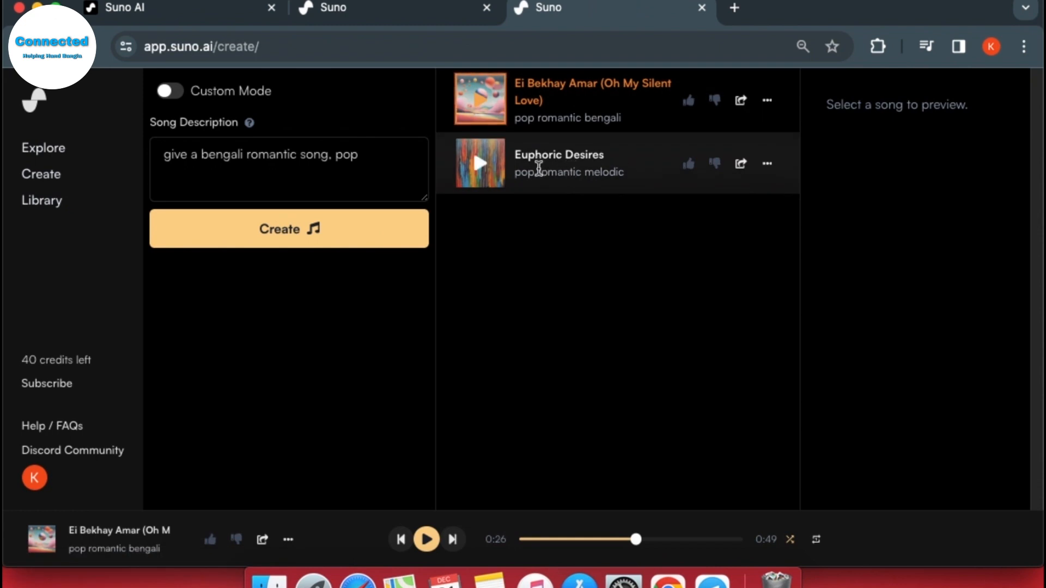
{"action": "left_click", "coordinate": [480, 166]}
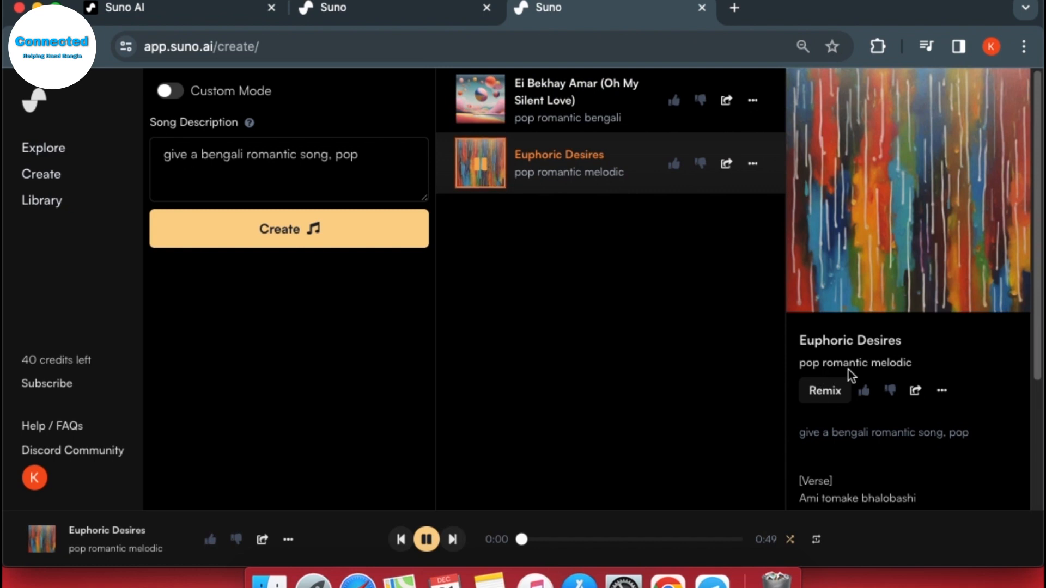
{"action": "scroll", "coordinate": [848, 370], "scroll_direction": "down", "scroll_amount": 3}
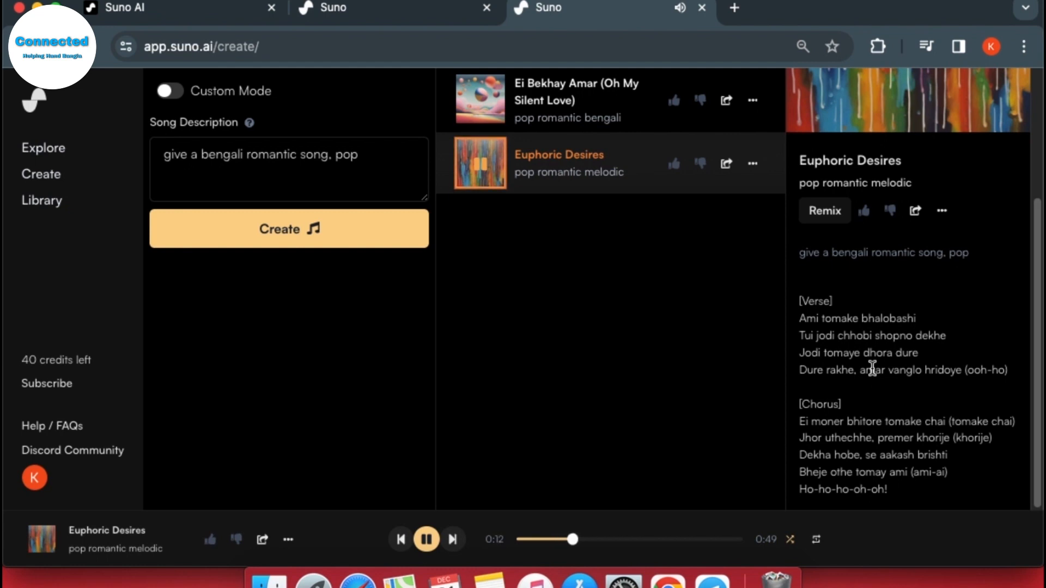
{"action": "key", "text": "space"}
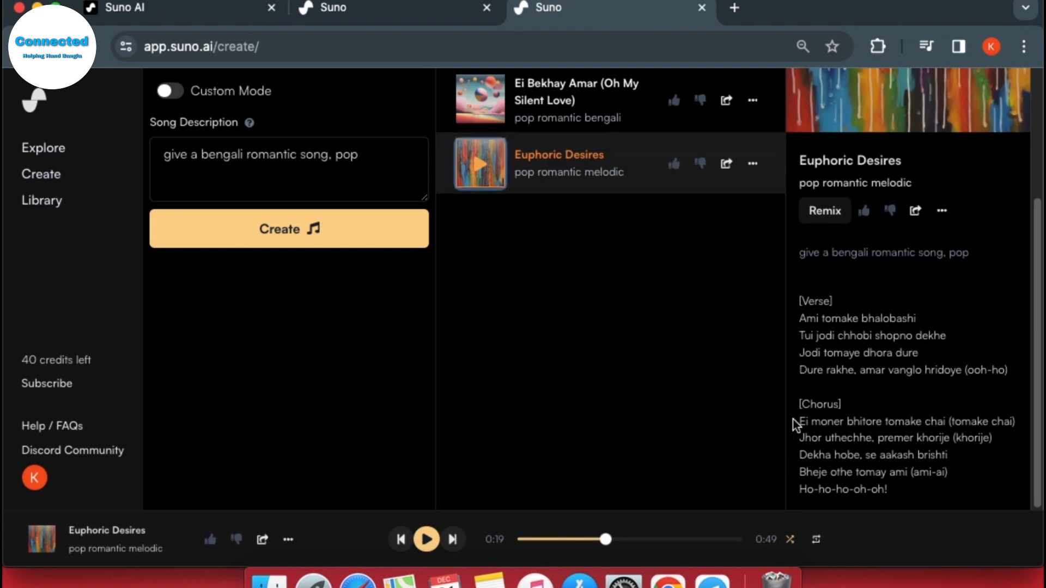
{"action": "scroll", "coordinate": [843, 367], "scroll_direction": "up", "scroll_amount": 5}
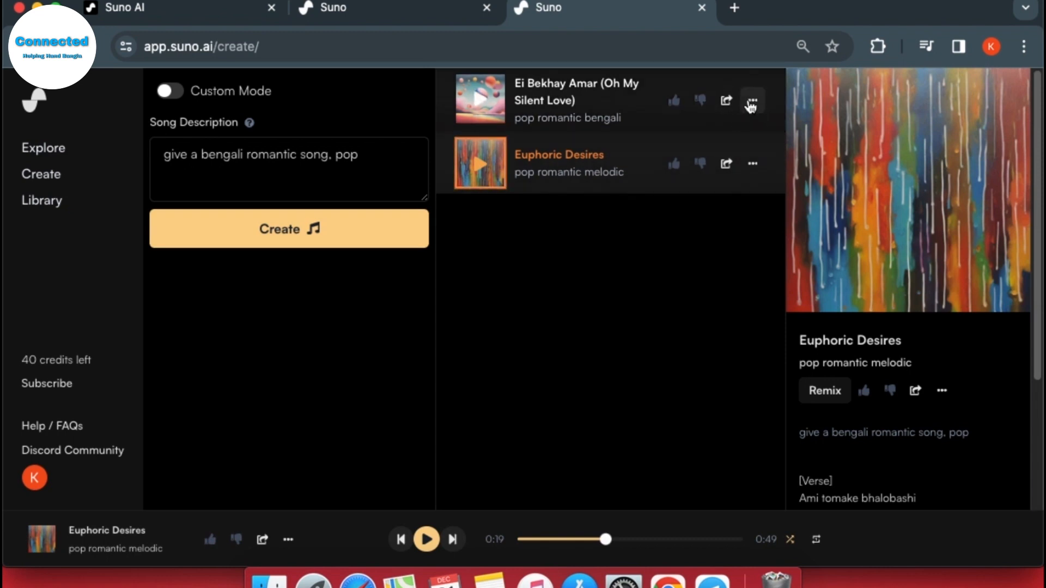
- Download both the audio and the video of "Ei Bekhay Amar (Oh My Silent Love)"
{"action": "left_click", "coordinate": [758, 110]}
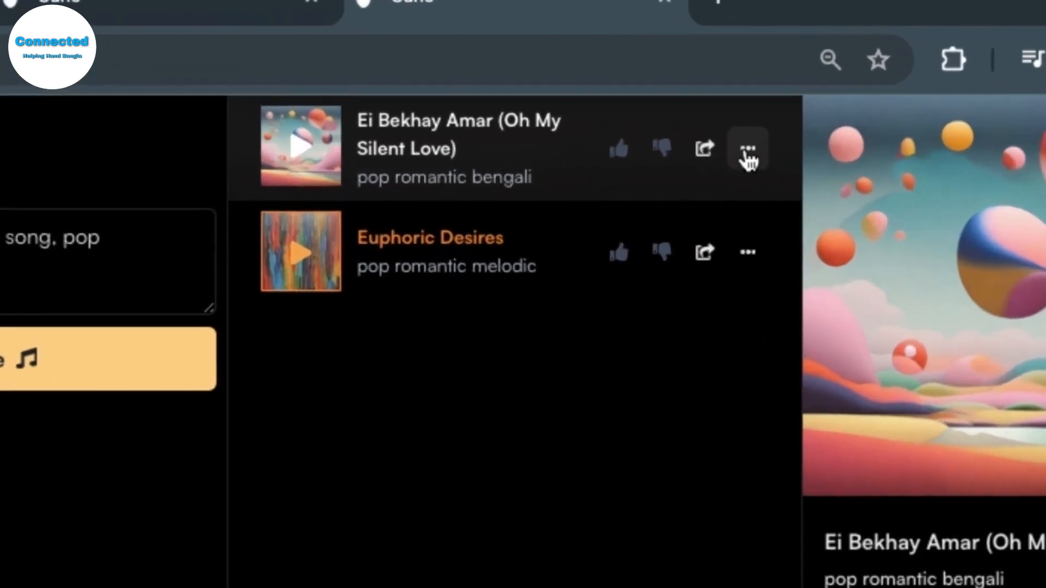
{"action": "left_click", "coordinate": [747, 152]}
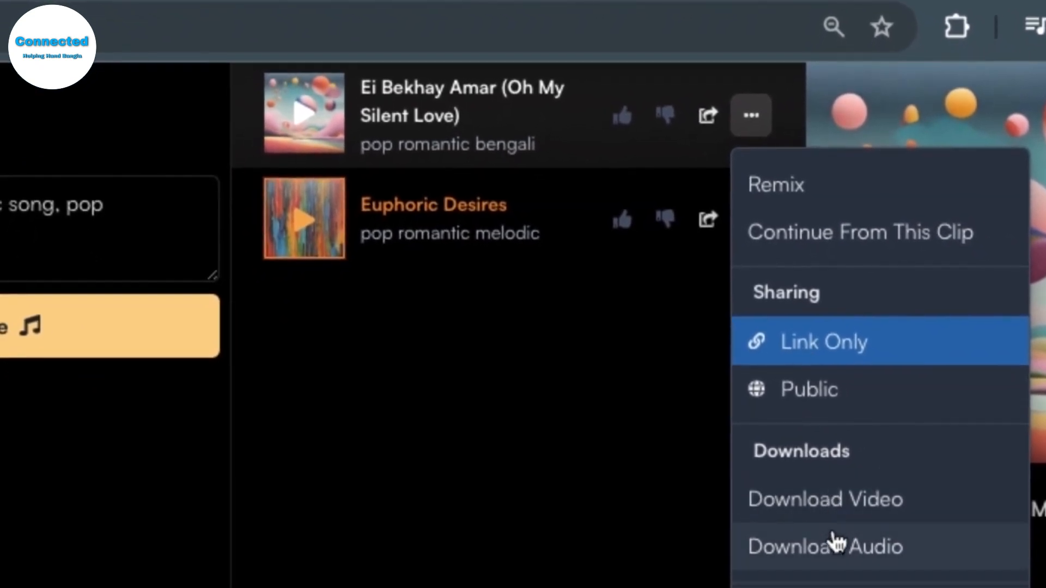
{"action": "left_click", "coordinate": [900, 550]}
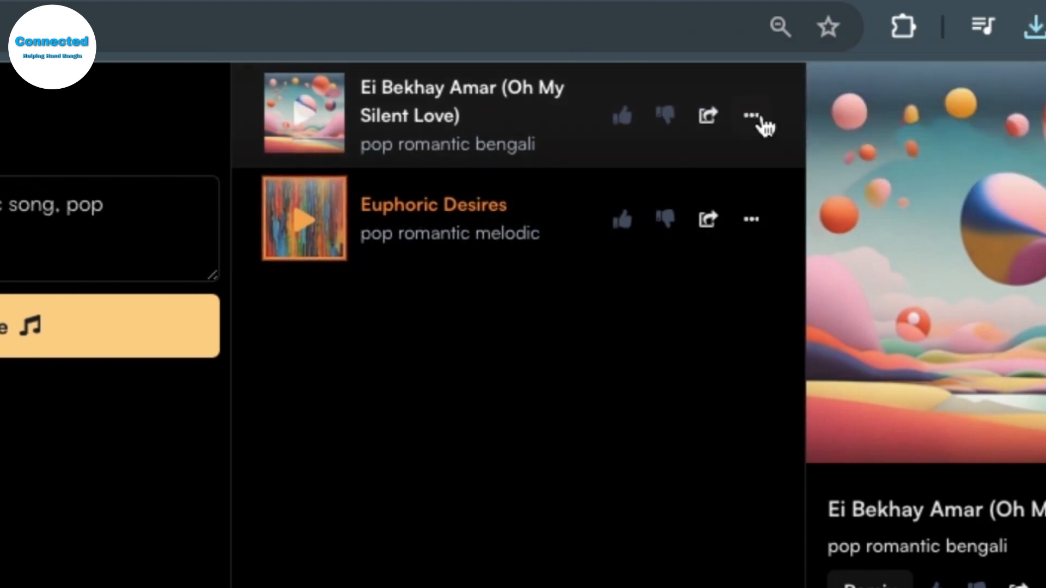
{"action": "left_click", "coordinate": [752, 116]}
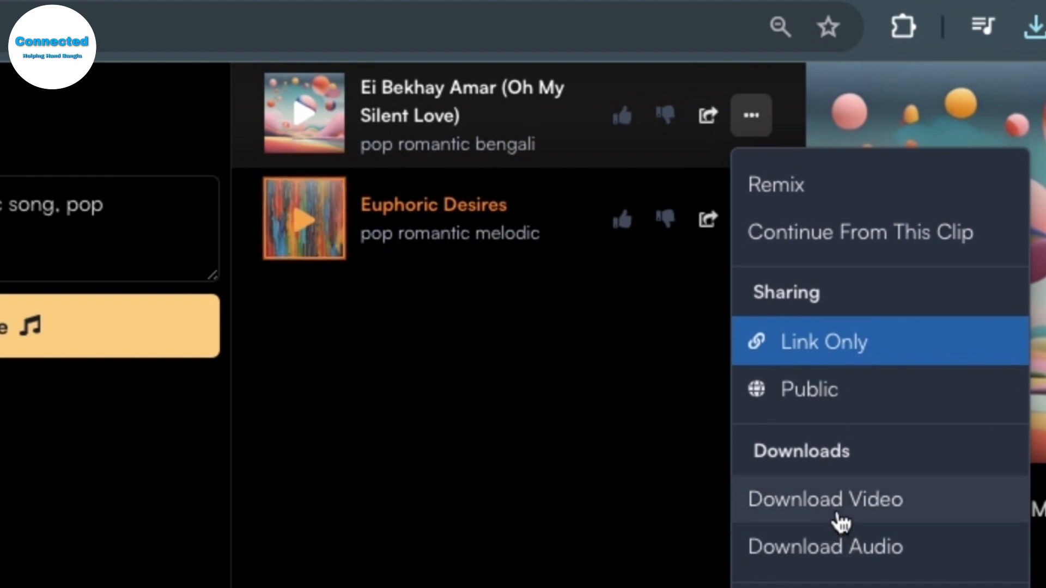
{"action": "left_click", "coordinate": [840, 522]}
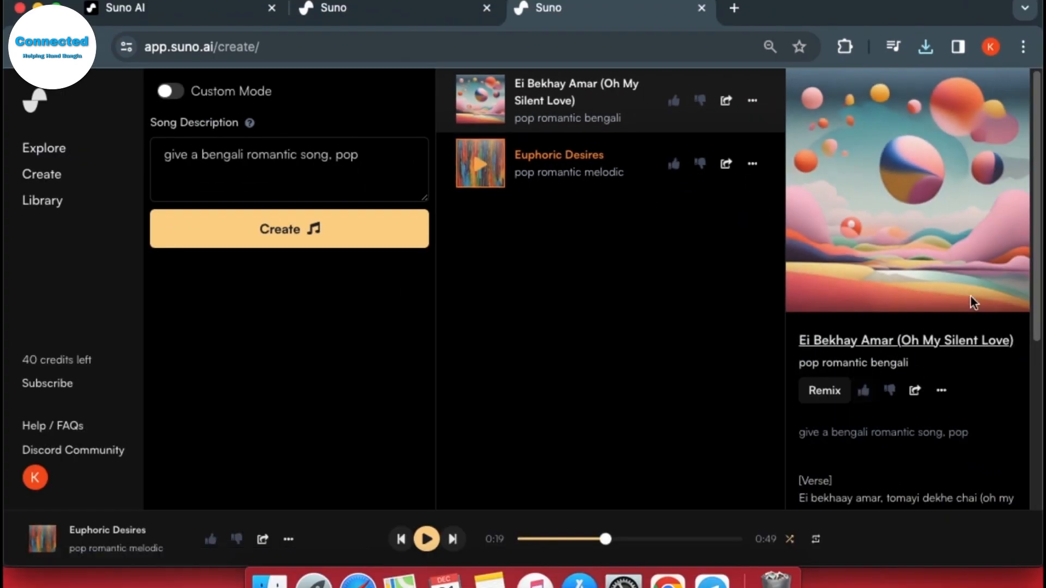
- Open the downloaded "Ei Bekhay Amar (Oh My Silent Love).mp4" from the recent downloads and play it
{"action": "left_click", "coordinate": [917, 48]}
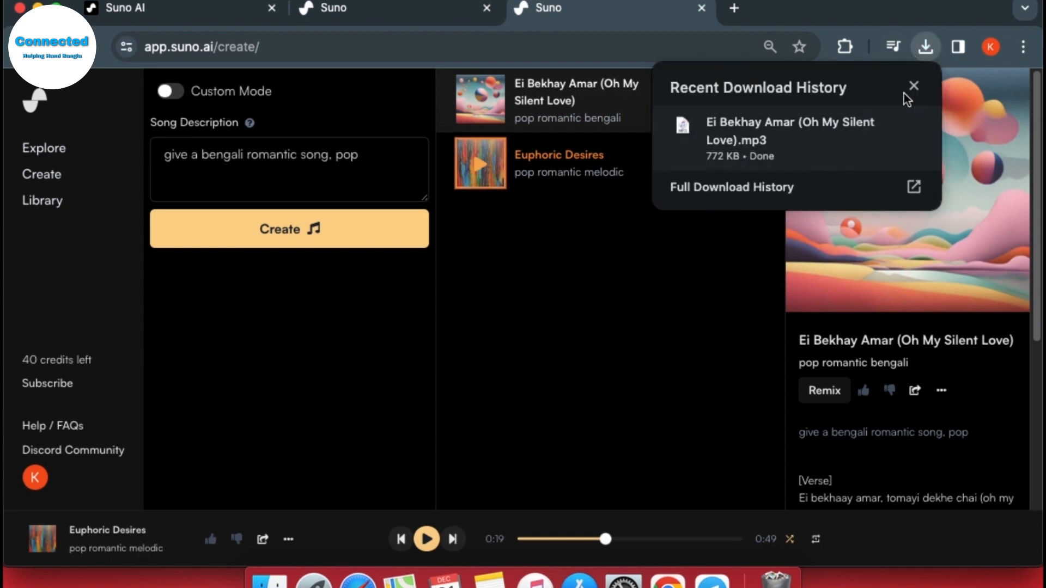
{"action": "left_click", "coordinate": [925, 48]}
{"action": "left_click", "coordinate": [925, 48]}
{"action": "scroll", "coordinate": [941, 268], "scroll_direction": "down", "scroll_amount": 1}
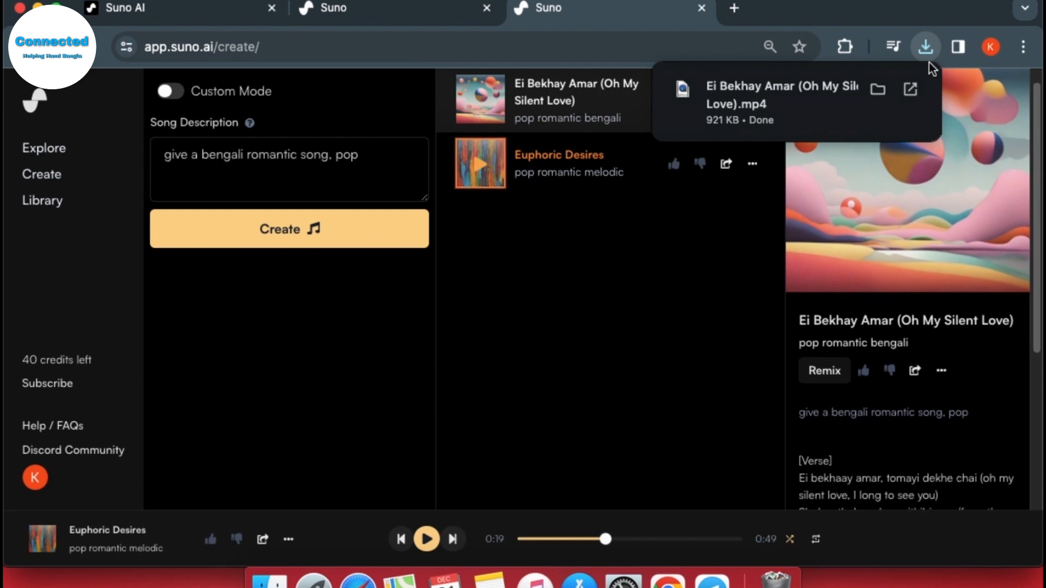
{"action": "left_click", "coordinate": [845, 96]}
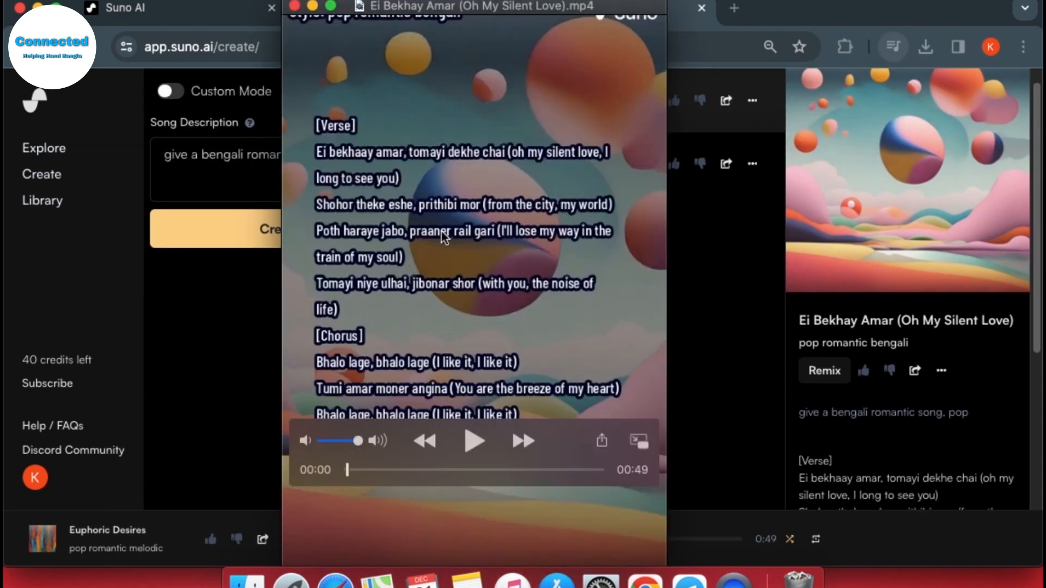
{"action": "left_click", "coordinate": [473, 442]}
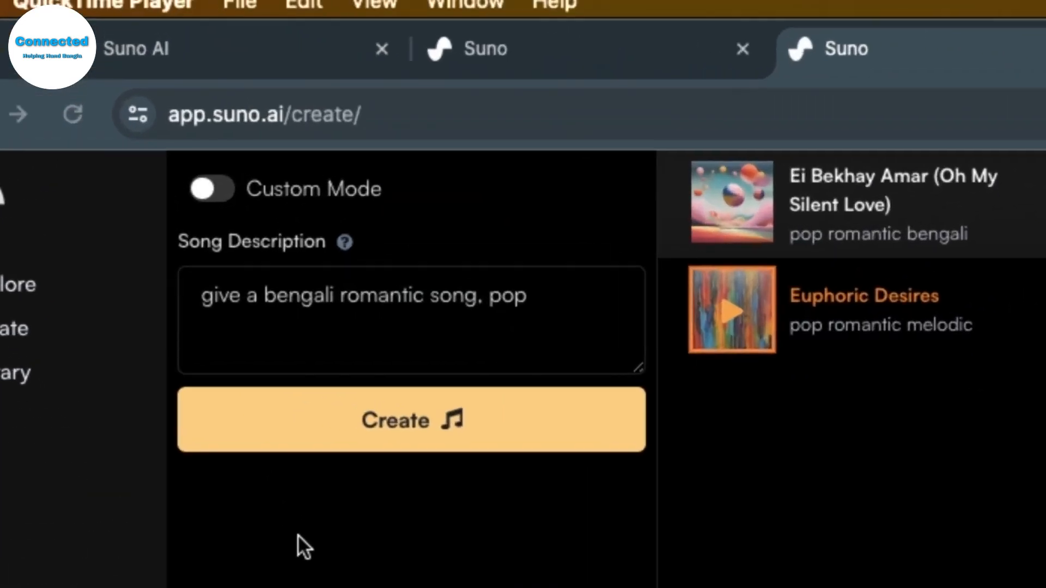
- Return to the song creation page, switch Custom Mode on and start editing the lyrics
{"action": "left_click", "coordinate": [221, 187]}
{"action": "left_click", "coordinate": [223, 198]}
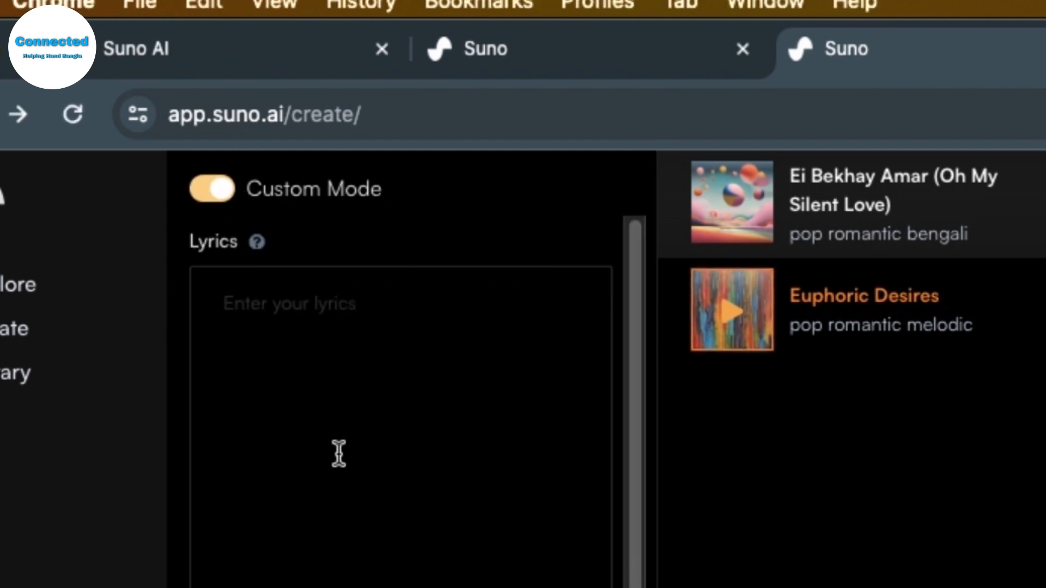
{"action": "left_click", "coordinate": [327, 316]}
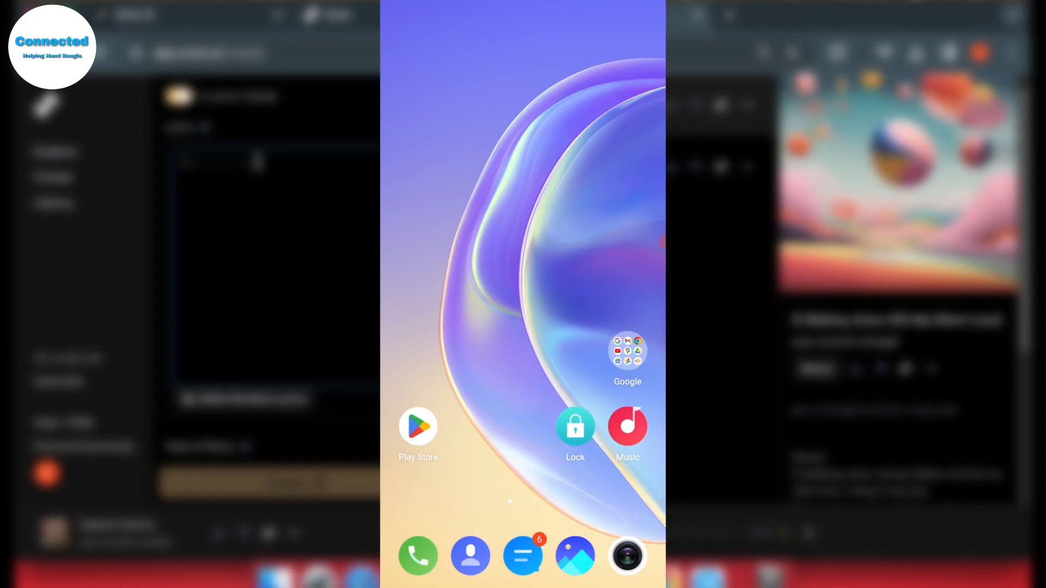
- On the phone, search the Play Store for "chatpt" and open OpenAI's ChatGPT app
{"action": "left_click", "coordinate": [417, 426]}
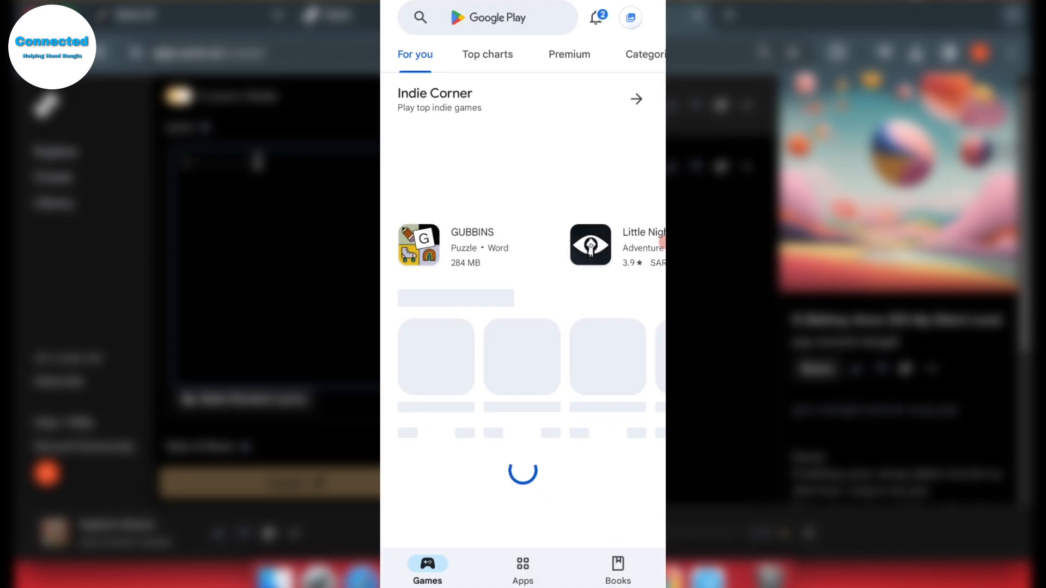
{"action": "left_click", "coordinate": [491, 16]}
{"action": "type", "text": "chatpt"}
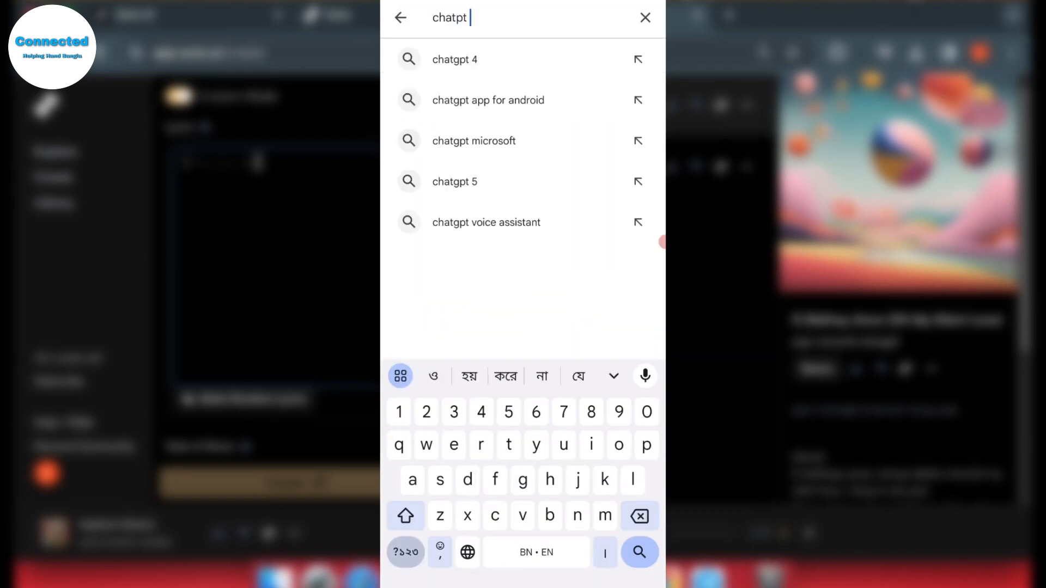
{"action": "key", "text": "Return"}
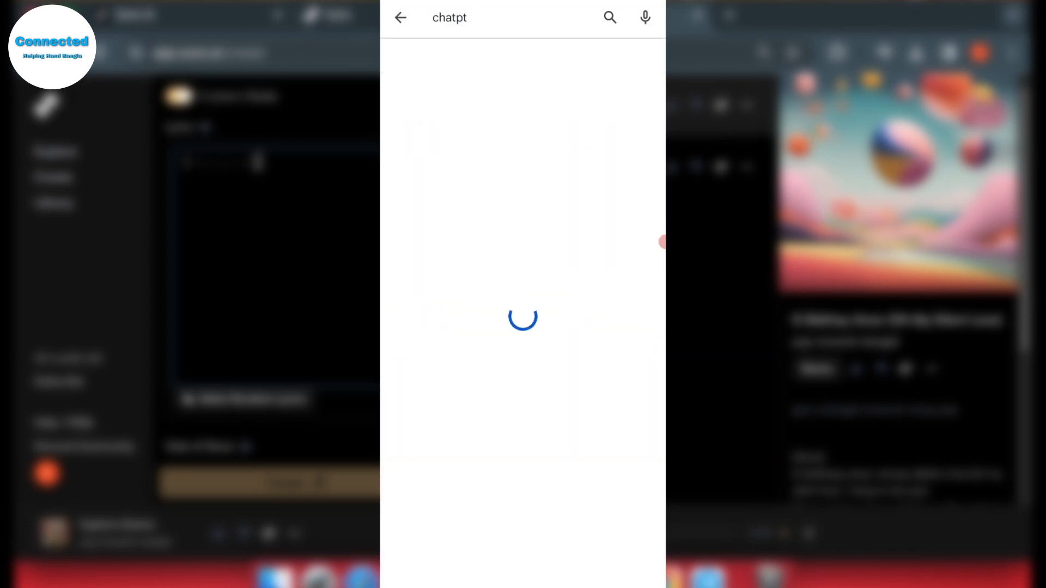
{"action": "scroll", "coordinate": [523, 327], "scroll_direction": "down", "scroll_amount": 2}
{"action": "left_click", "coordinate": [469, 311]}
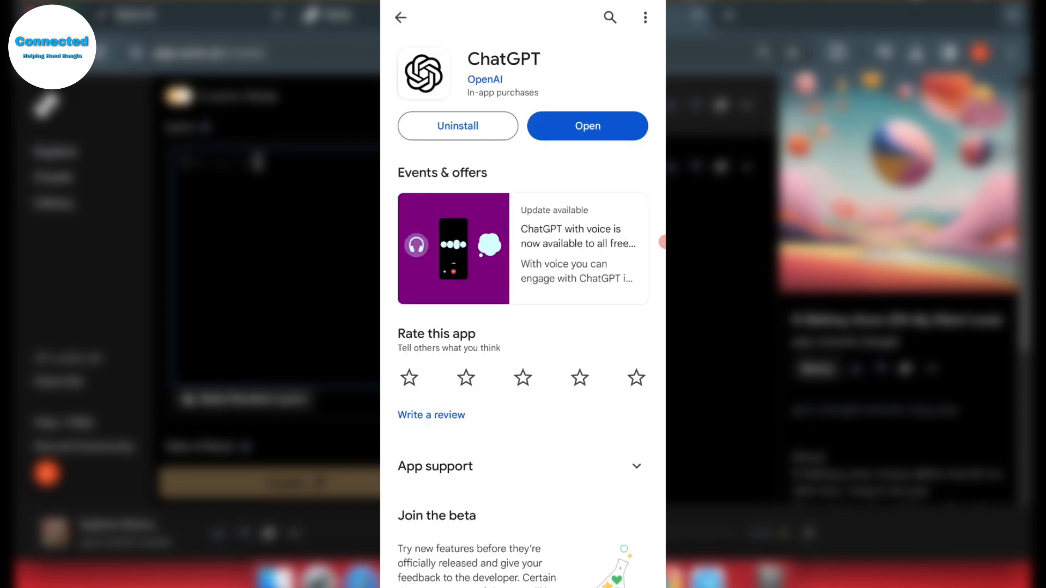
{"action": "left_click", "coordinate": [588, 126]}
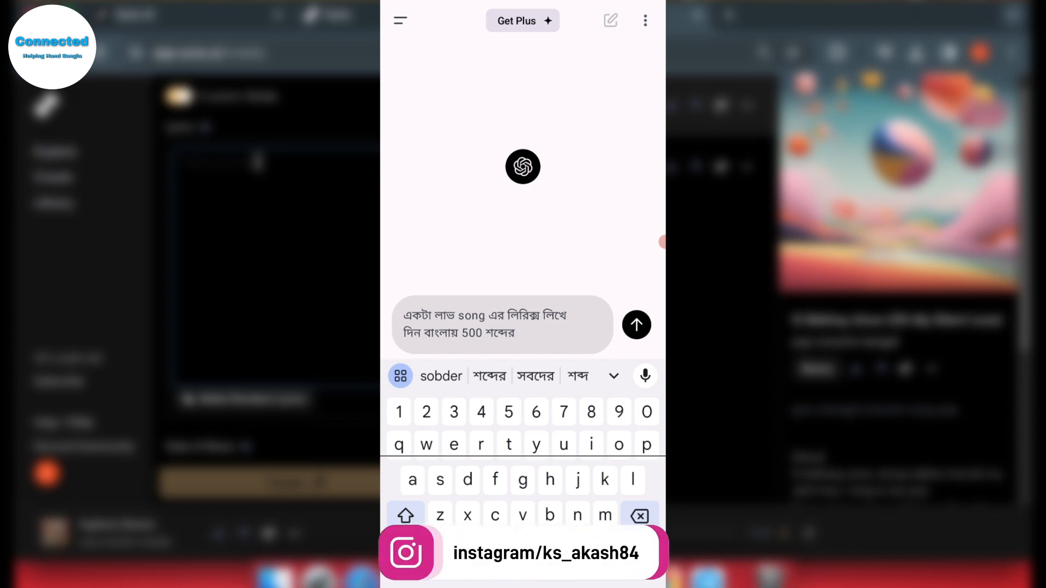
- Send ChatGPT the prompt "একটা লাভ song এর লিরিক্স লিখে দিন বাংলায় 500 শব্দের" and copy the lyrics it writes
{"action": "left_click", "coordinate": [636, 325]}
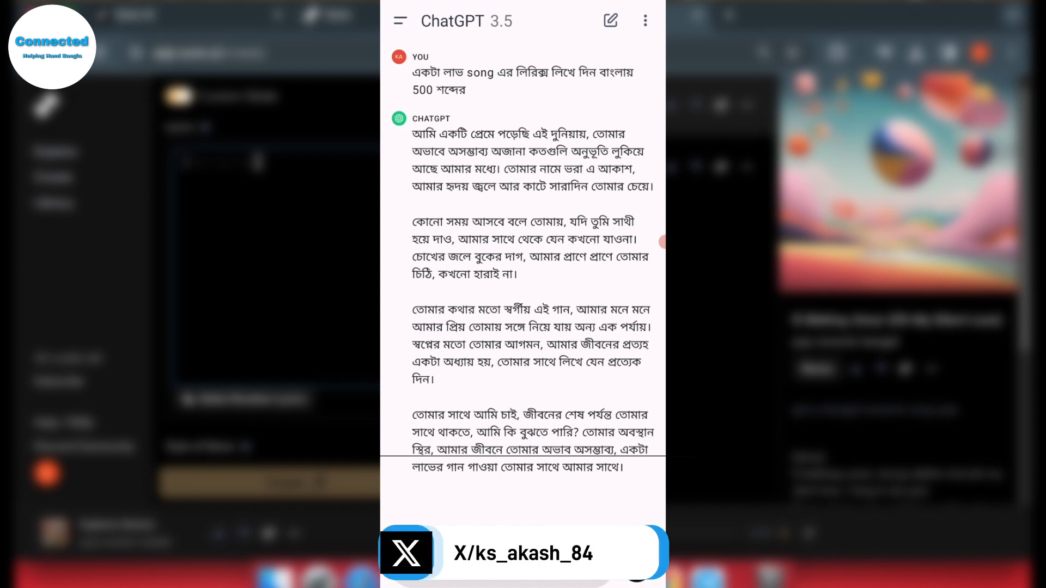
{"action": "left_click", "coordinate": [432, 140]}
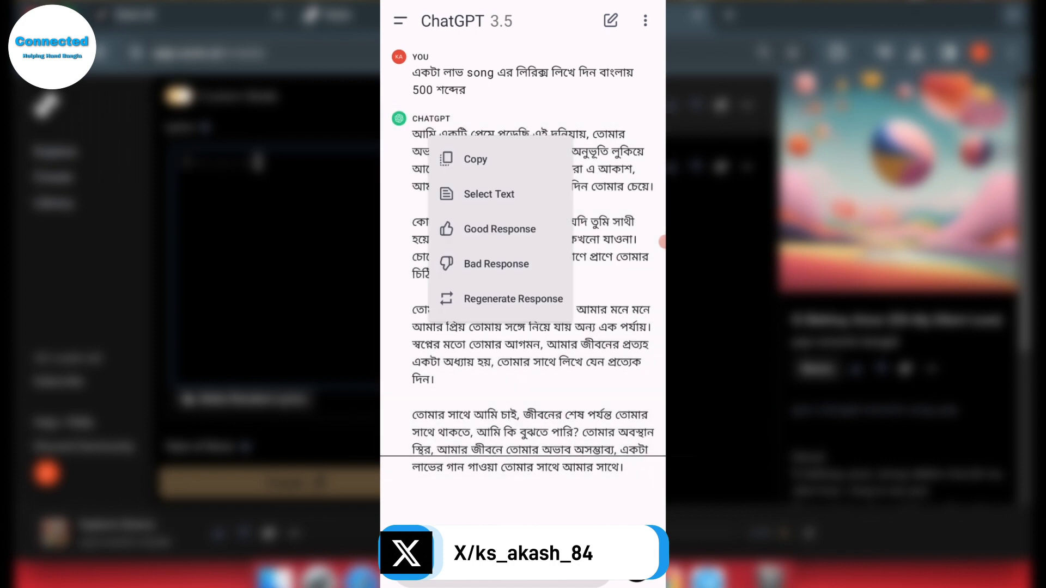
{"action": "left_click", "coordinate": [489, 194]}
{"action": "left_click_drag", "start_coordinate": [401, 52], "coordinate": [619, 404]}
{"action": "left_click", "coordinate": [503, 25]}
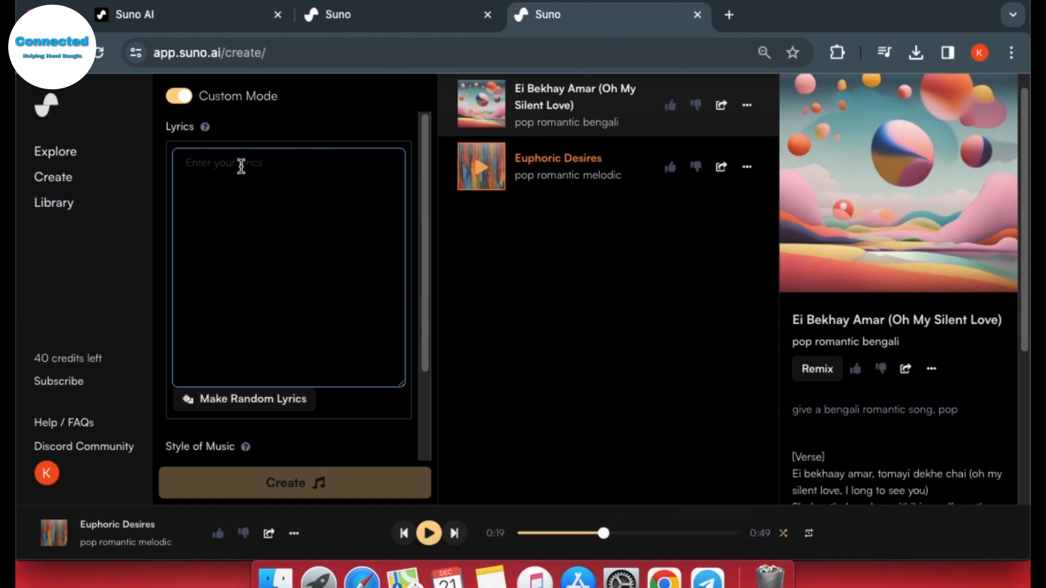
- Switch back to Suno, paste the copied Bengali lyrics and set the style of music to "romantic,"
{"action": "key", "text": "super+v"}
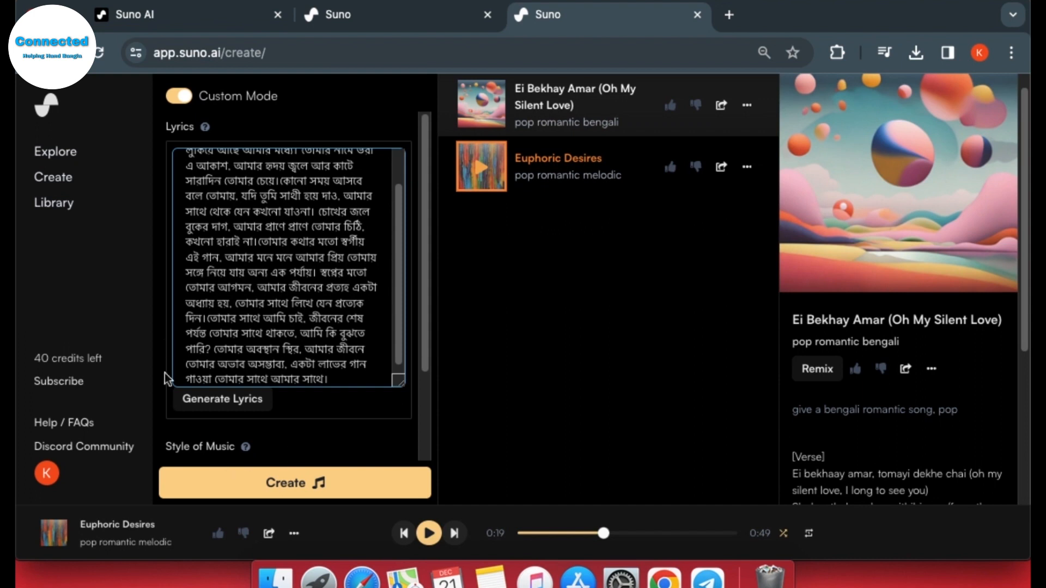
{"action": "scroll", "coordinate": [241, 432], "scroll_direction": "down", "scroll_amount": 3}
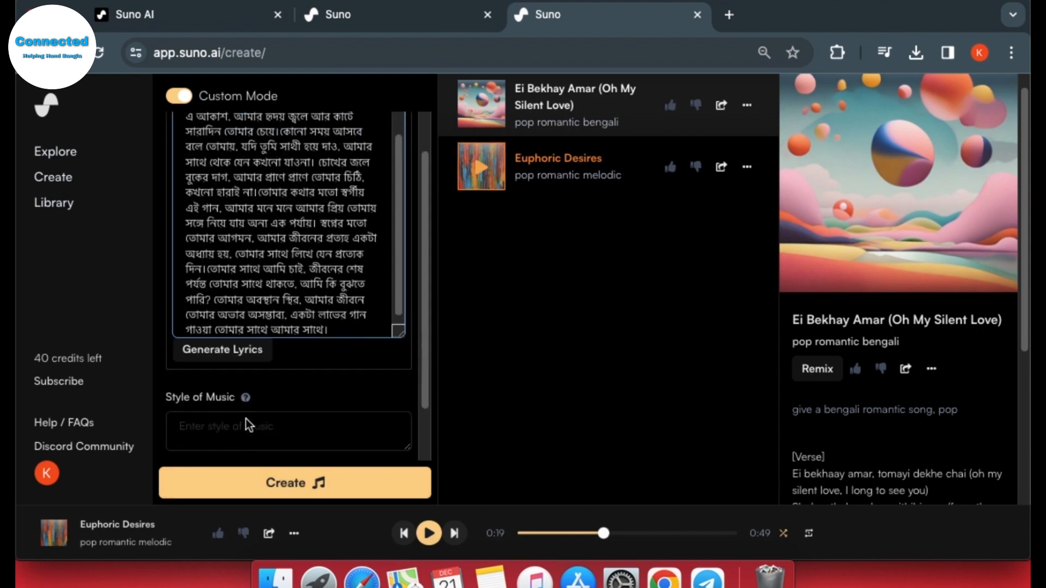
{"action": "left_click", "coordinate": [253, 369]}
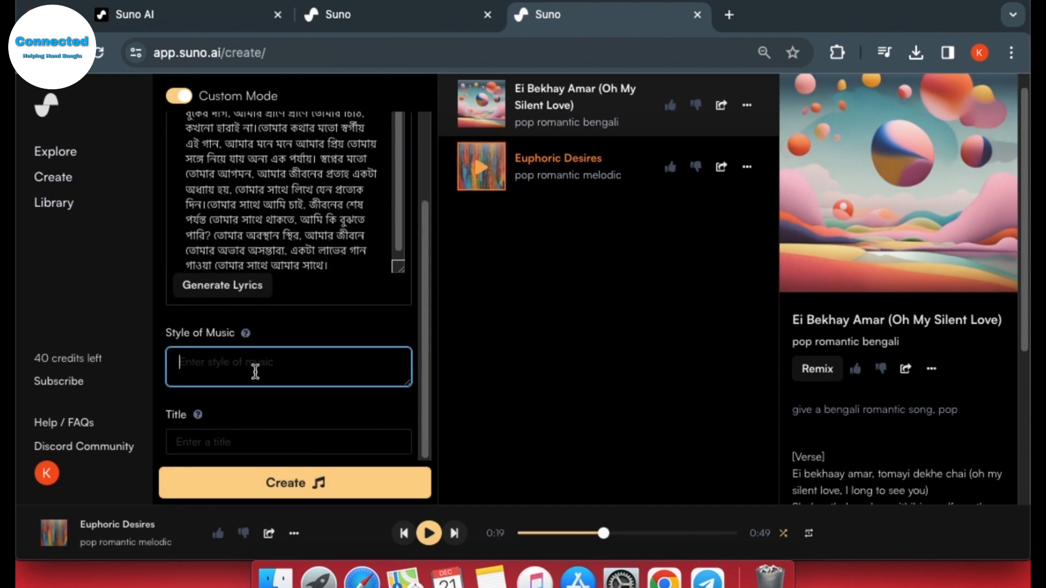
{"action": "type", "text": "rom"}
{"action": "type", "text": "antic,"}
- Title the song "ami ekti preme a bengali song" and generate it from the custom lyrics
{"action": "key", "text": "Tab"}
{"action": "type", "text": "ami ekti preme a bangla song"}
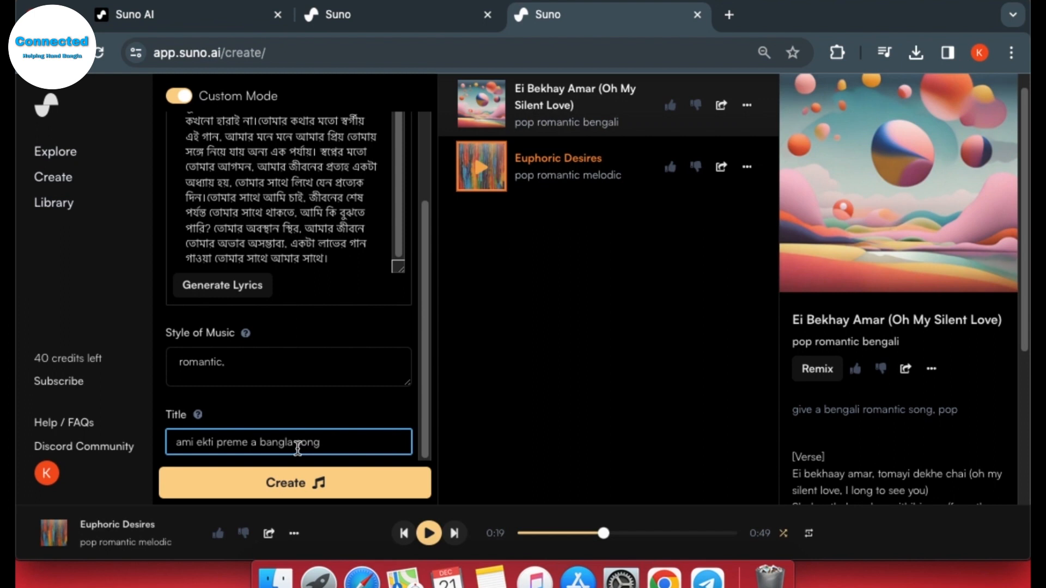
{"action": "left_click_drag", "start_coordinate": [294, 442], "coordinate": [271, 443]}
{"action": "key", "text": "BackSpace"}
{"action": "key", "text": "BackSpace"}
{"action": "type", "text": "engali"}
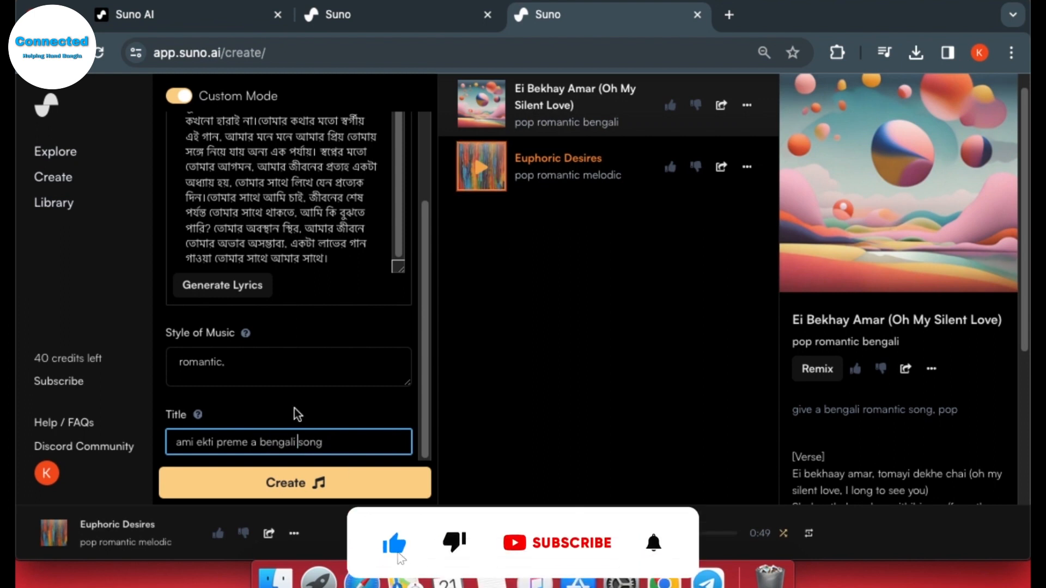
{"action": "scroll", "coordinate": [301, 306], "scroll_direction": "up", "scroll_amount": 3}
{"action": "scroll", "coordinate": [300, 299], "scroll_direction": "down", "scroll_amount": 3}
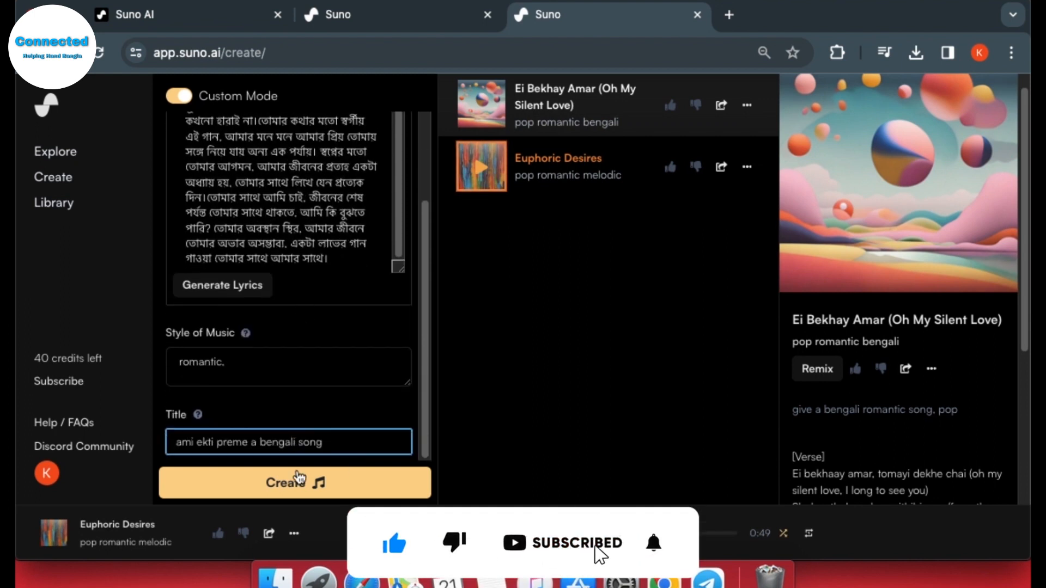
{"action": "left_click", "coordinate": [297, 481]}
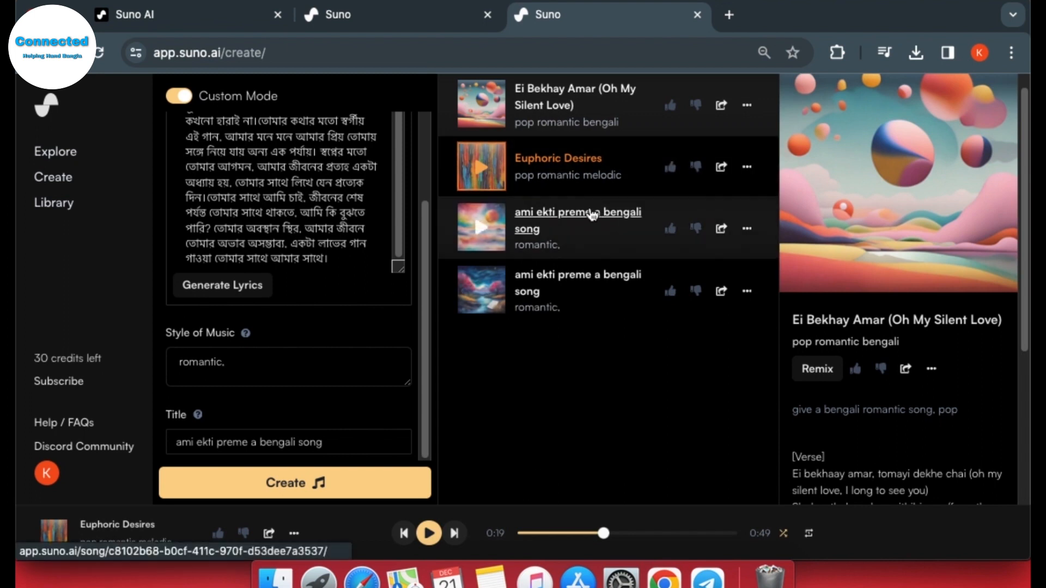
- Open the first "ami ekti preme a bengali song" version and listen to it, skipping ahead through the track
{"action": "left_click", "coordinate": [593, 215]}
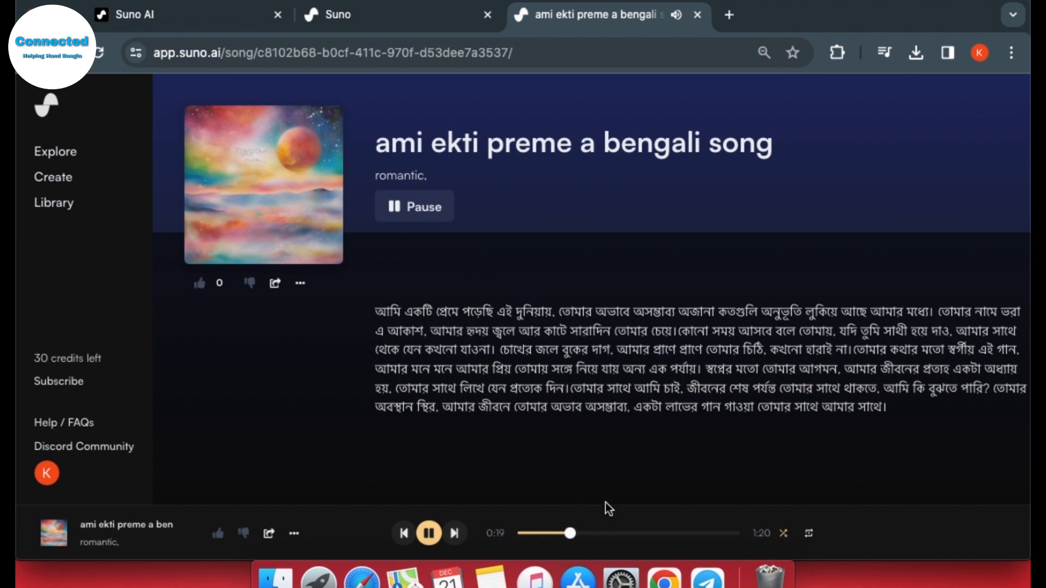
{"action": "left_click", "coordinate": [625, 535]}
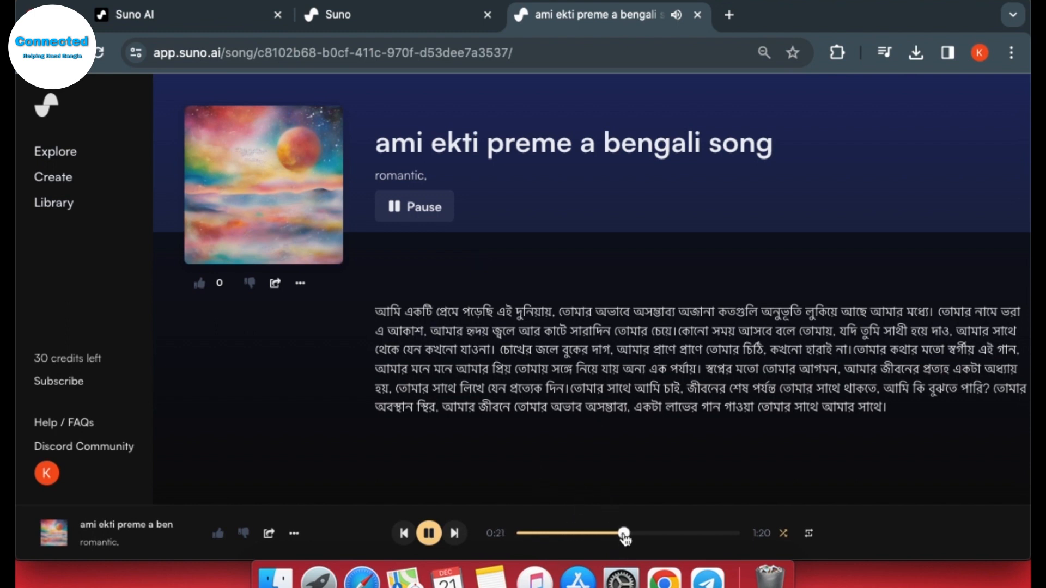
{"action": "left_click", "coordinate": [654, 535]}
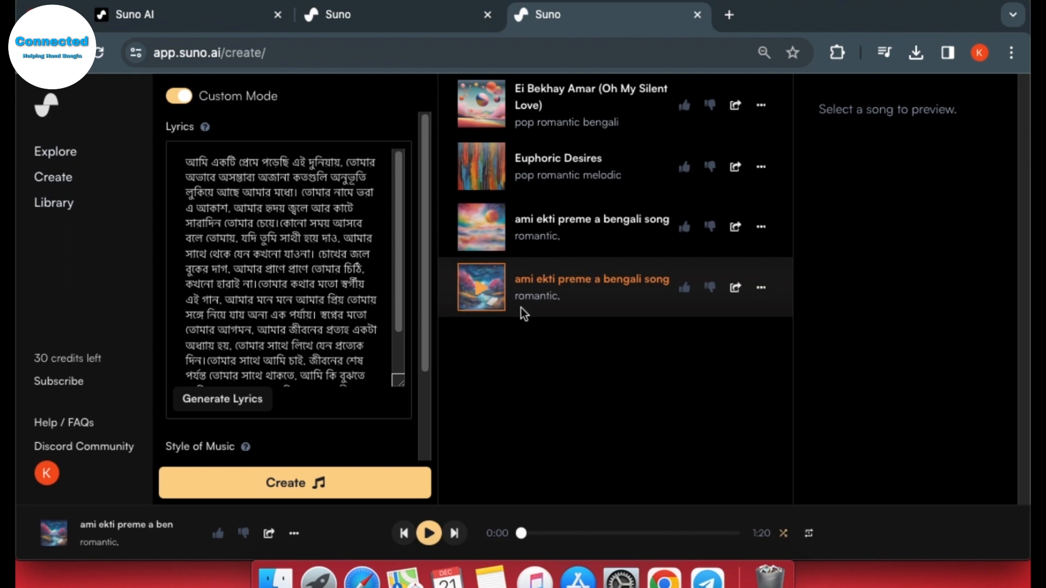
- Play the second "ami ekti preme a bengali song" version on the creation page, skip ahead to about 0:30 and pause it
{"action": "left_click", "coordinate": [481, 294]}
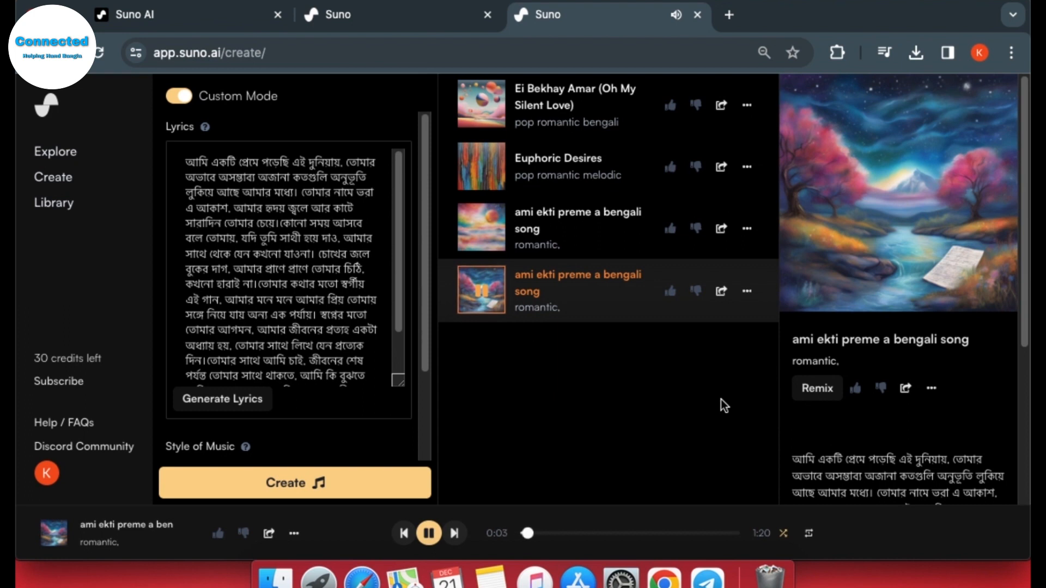
{"action": "left_click", "coordinate": [596, 534]}
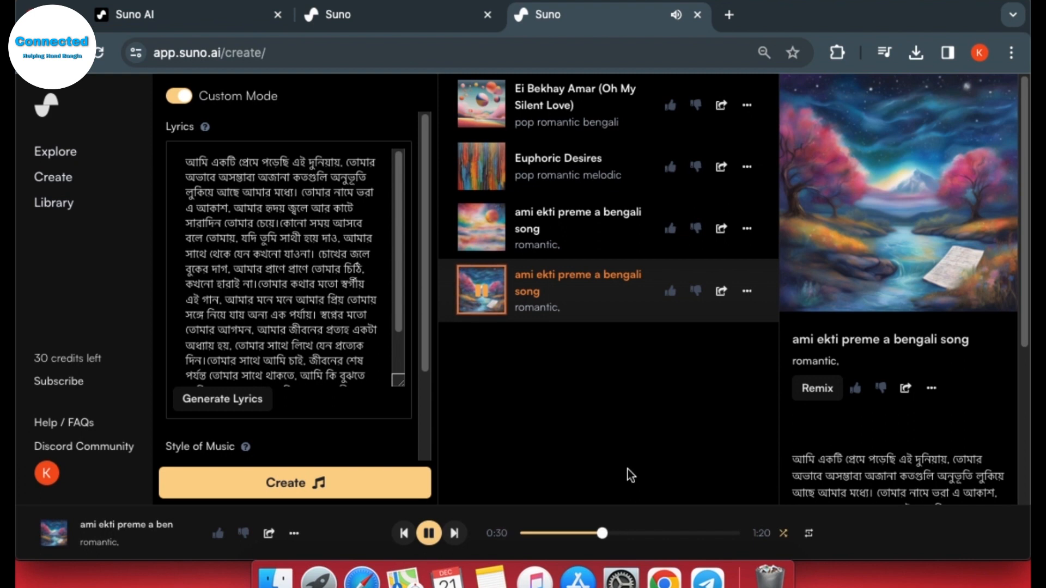
{"action": "left_click", "coordinate": [429, 533]}
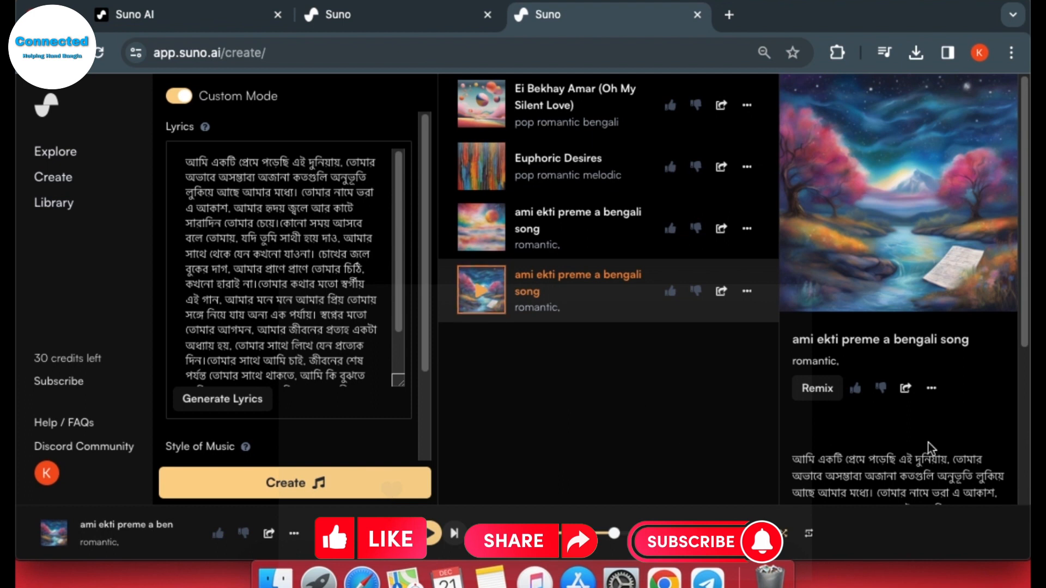
- Read through the second version's lyrics and check the remaining credits of the account
{"action": "scroll", "coordinate": [929, 447], "scroll_direction": "down", "scroll_amount": 3}
{"action": "scroll", "coordinate": [929, 444], "scroll_direction": "down", "scroll_amount": 2}
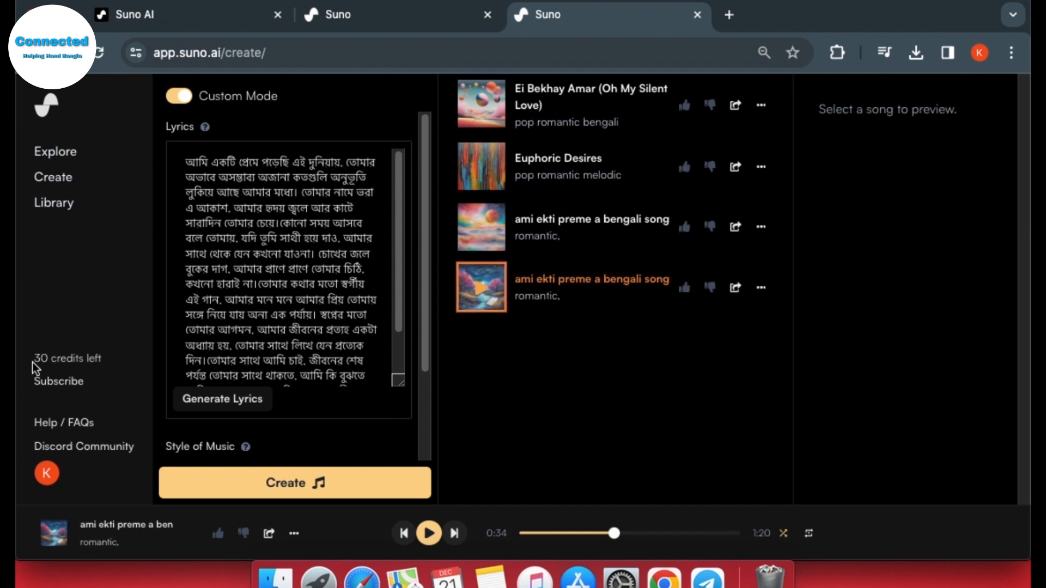
{"action": "left_click_drag", "start_coordinate": [60, 363], "coordinate": [98, 361]}
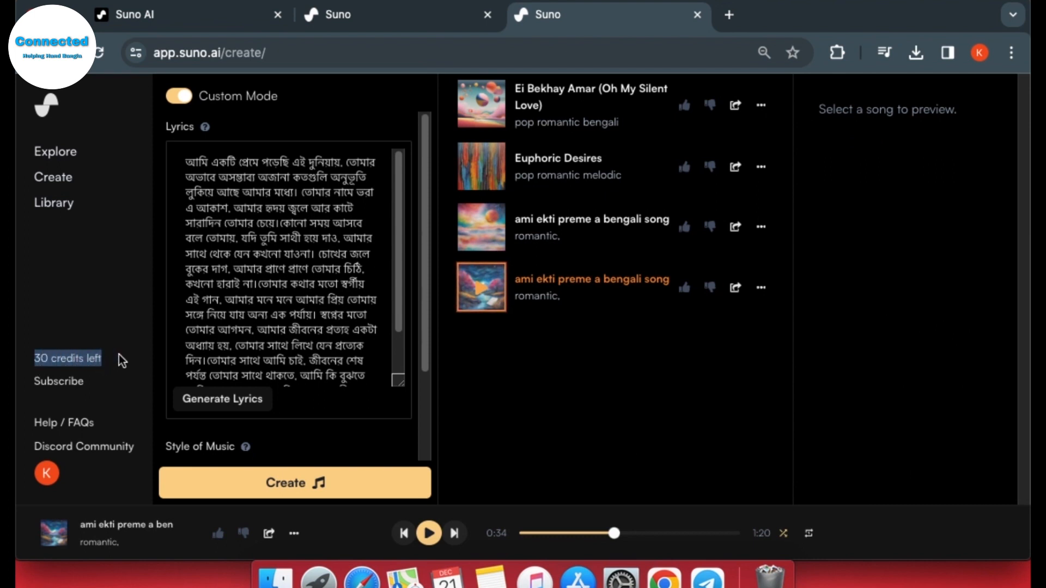
{"action": "left_click", "coordinate": [119, 355]}
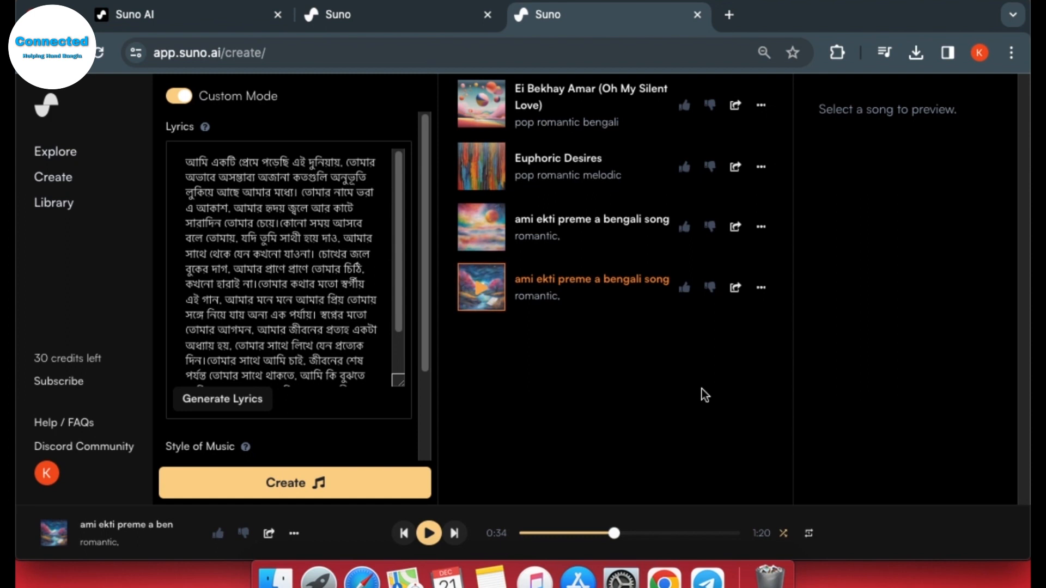